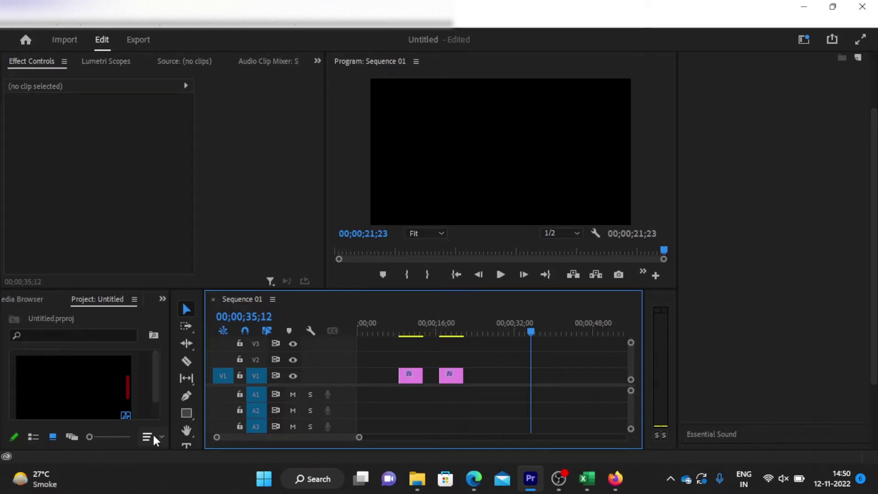
Widen the Project panel so the media area has more room
{"action": "left_click_drag", "start_coordinate": [171, 385], "coordinate": [254, 381]}
Create a new 1920×1080 colour matte in teal 119C94
{"action": "left_click", "coordinate": [243, 437]}
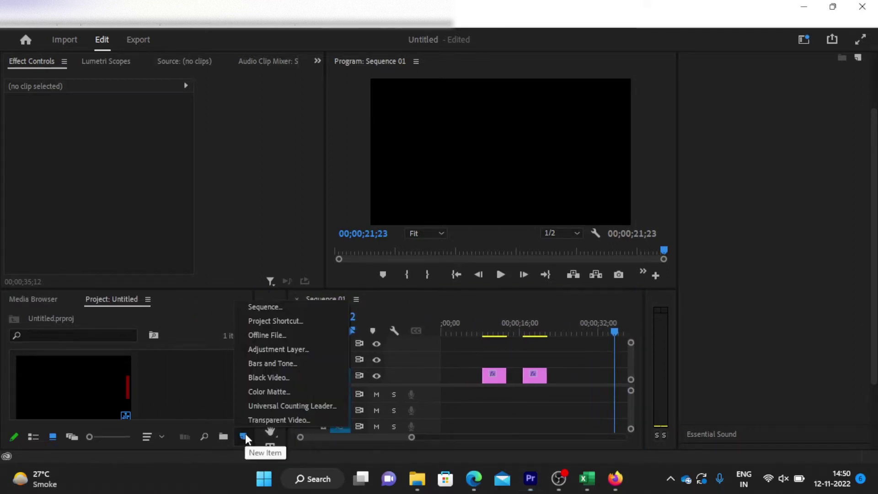
{"action": "left_click", "coordinate": [268, 391]}
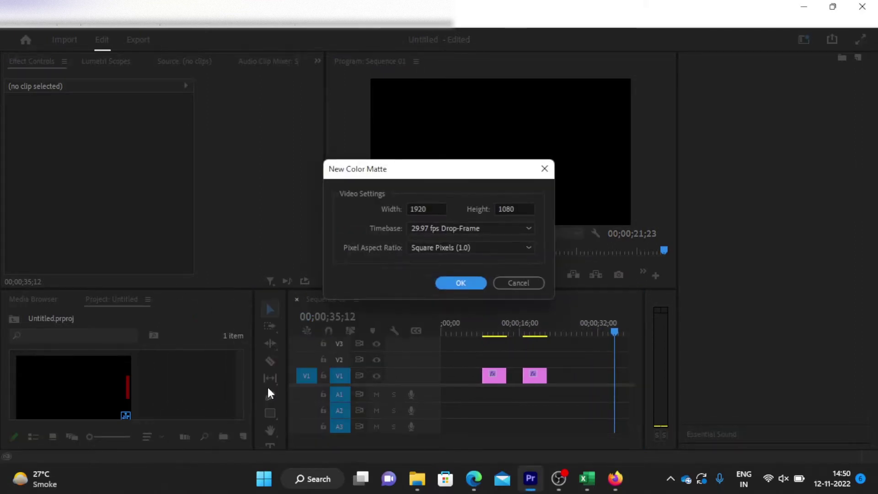
{"action": "left_click", "coordinate": [455, 280]}
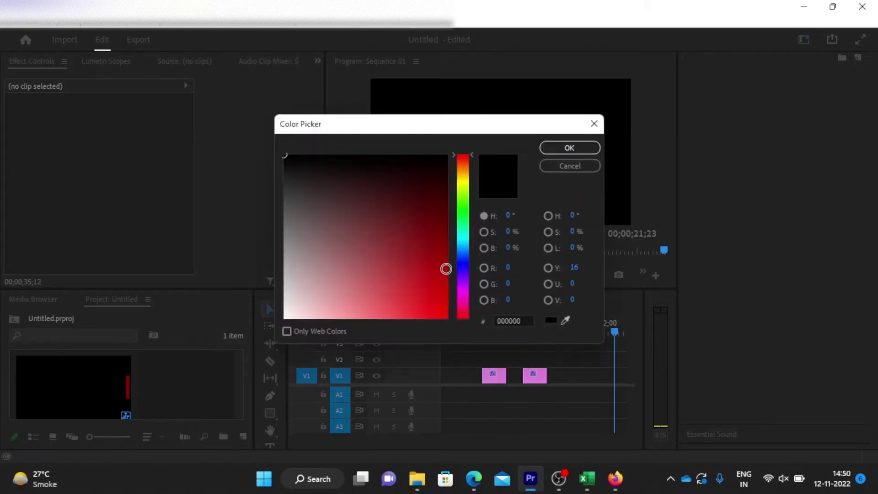
{"action": "left_click_drag", "start_coordinate": [441, 193], "coordinate": [445, 206]}
{"action": "left_click_drag", "start_coordinate": [469, 247], "coordinate": [465, 235]}
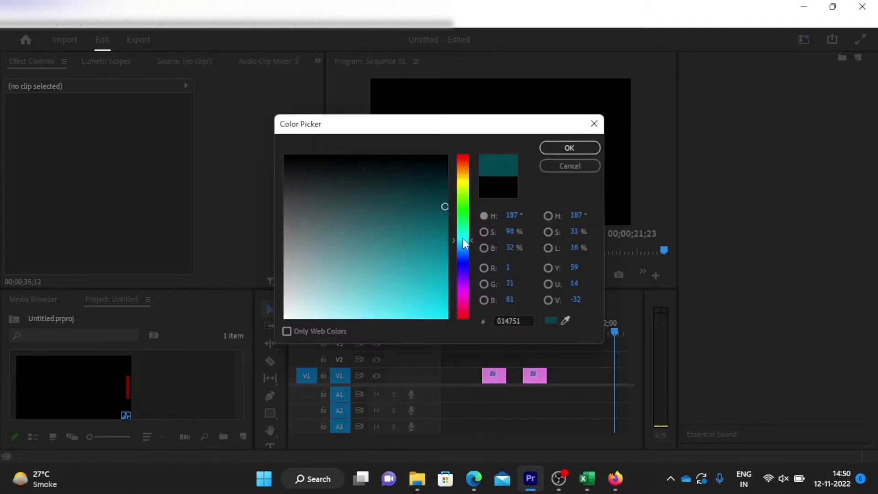
{"action": "left_click", "coordinate": [430, 255]}
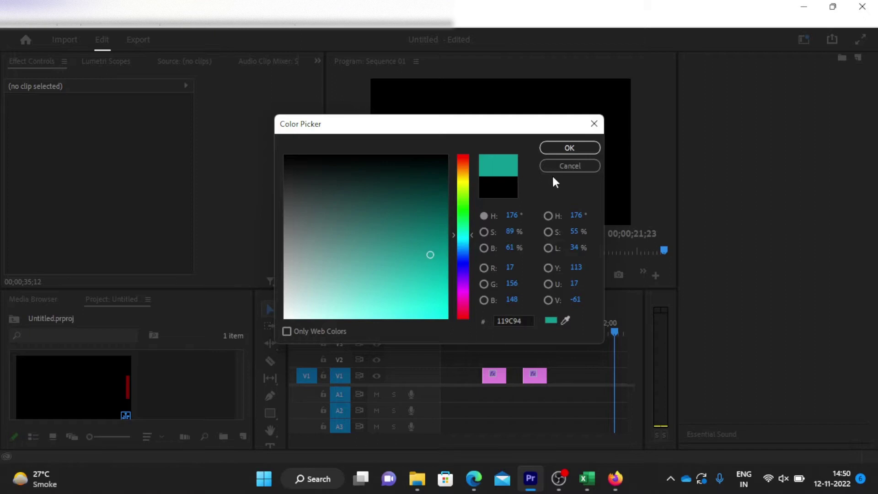
{"action": "left_click", "coordinate": [567, 147]}
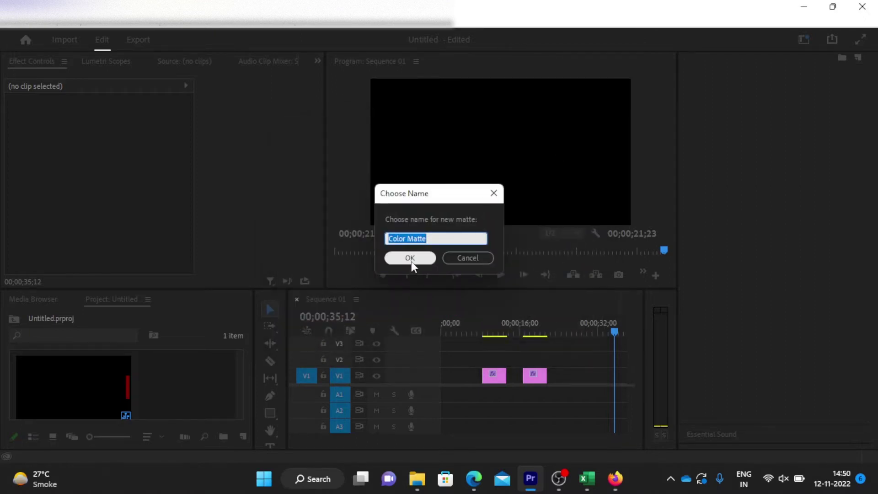
Name the matte BG and place it on track V1 near the 30-second mark
{"action": "type", "text": "BG"}
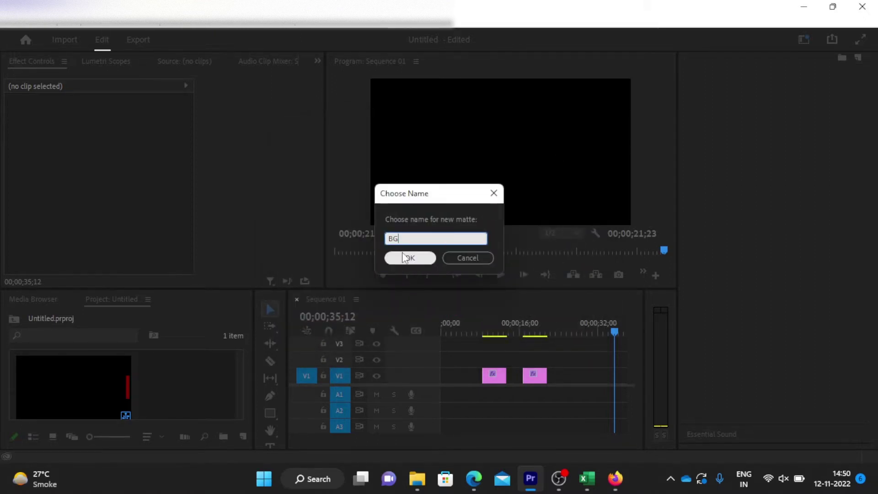
{"action": "left_click", "coordinate": [404, 257]}
{"action": "mouse_move", "coordinate": [194, 388]}
{"action": "left_mouse_down"}
{"action": "mouse_move", "coordinate": [588, 348]}
{"action": "mouse_move", "coordinate": [594, 339]}
{"action": "left_mouse_up"}
{"action": "left_click", "coordinate": [596, 326]}
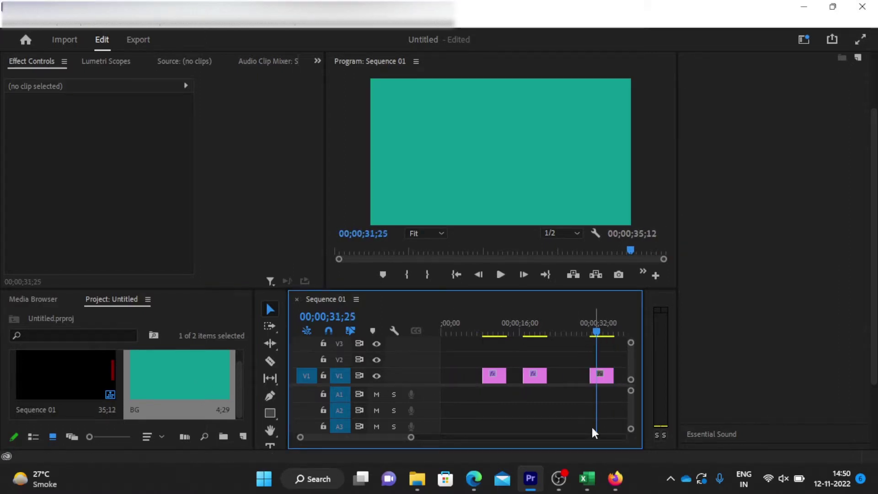
{"action": "left_click_drag", "start_coordinate": [413, 440], "coordinate": [386, 438]}
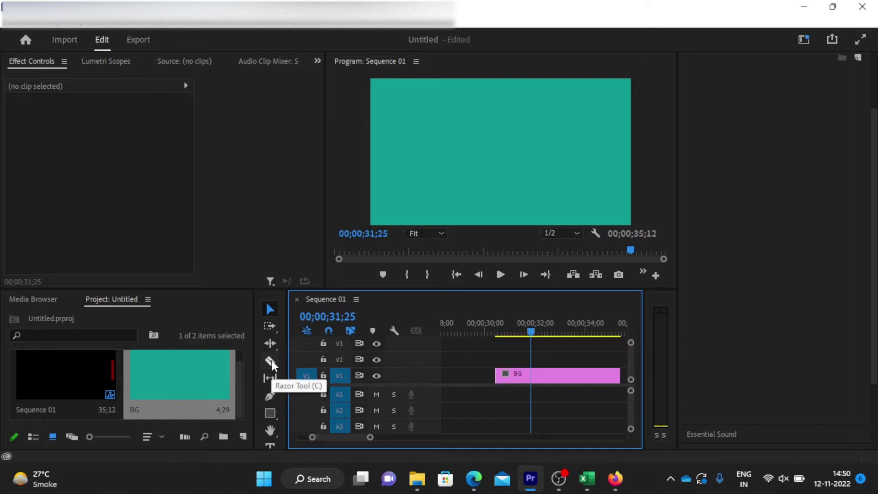
Draw a long 1470×156 dark blue rectangle across the frame centre with the Rectangle Tool
{"action": "left_click", "coordinate": [274, 416]}
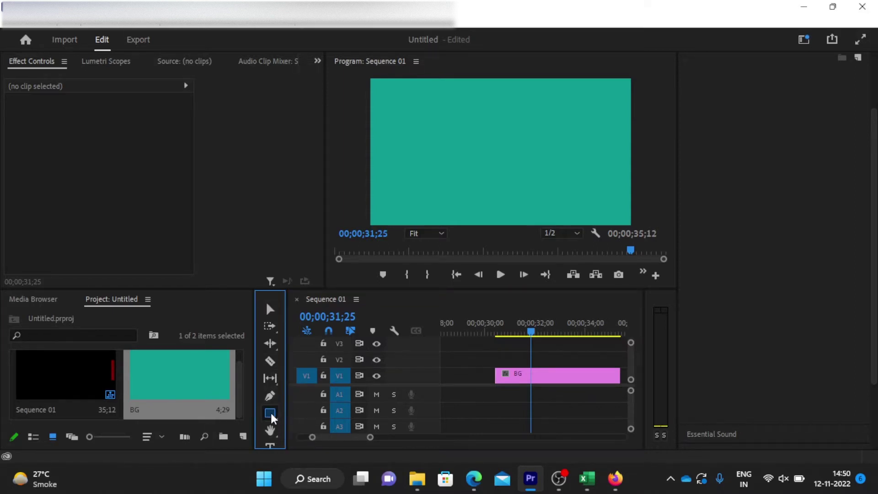
{"action": "mouse_move", "coordinate": [406, 135]}
{"action": "left_mouse_down"}
{"action": "mouse_move", "coordinate": [553, 161]}
{"action": "mouse_move", "coordinate": [608, 161]}
{"action": "left_mouse_up"}
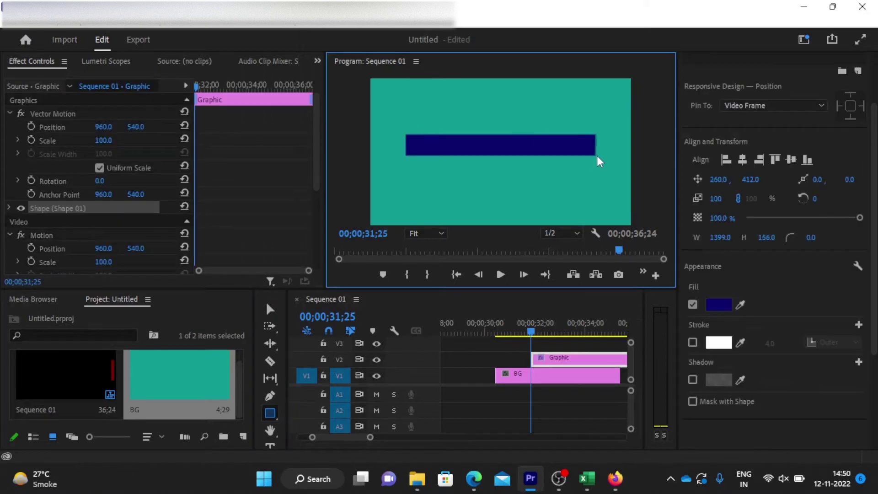
{"action": "left_click", "coordinate": [608, 162]}
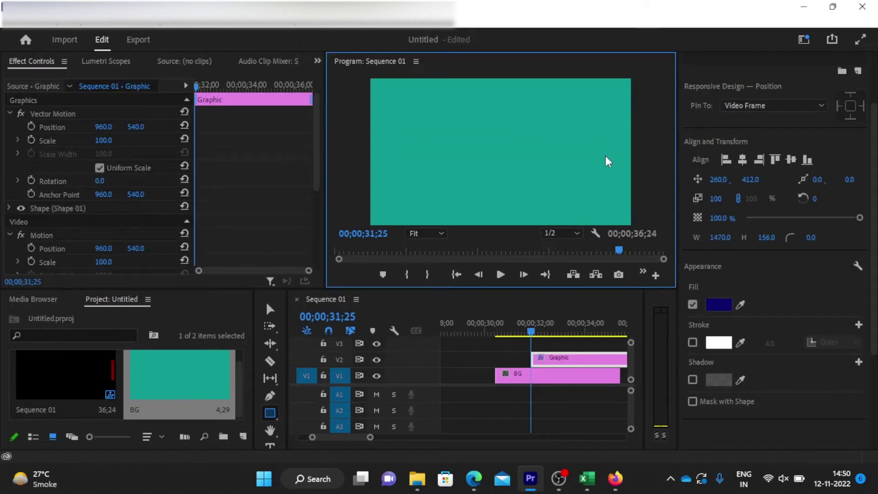
{"action": "left_click", "coordinate": [504, 151]}
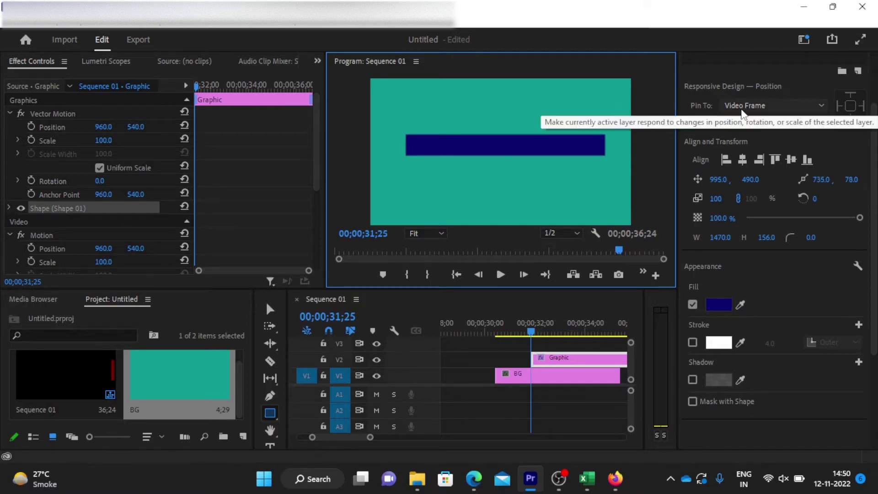
{"action": "scroll", "coordinate": [728, 115], "scroll_direction": "up", "scroll_amount": 2}
{"action": "scroll", "coordinate": [724, 97], "scroll_direction": "up", "scroll_amount": 2}
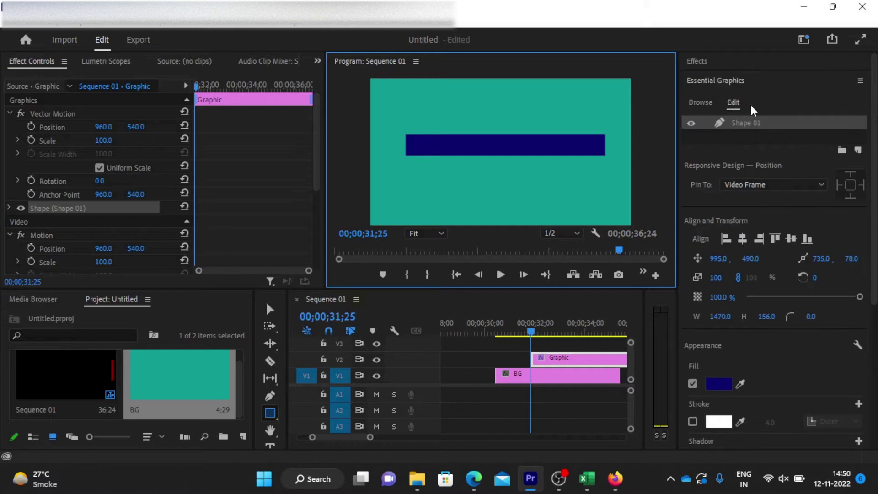
{"action": "scroll", "coordinate": [751, 301], "scroll_direction": "down", "scroll_amount": 2}
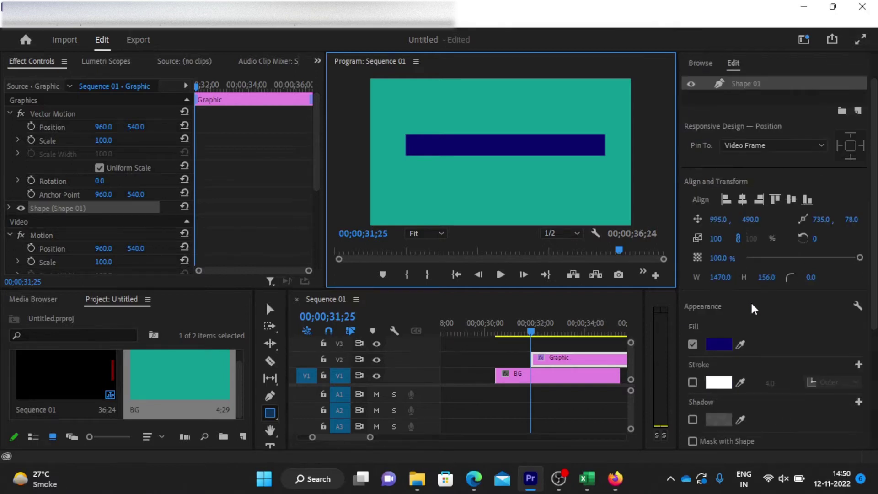
Change the bar's fill colour to a dark teal
{"action": "left_click", "coordinate": [723, 352]}
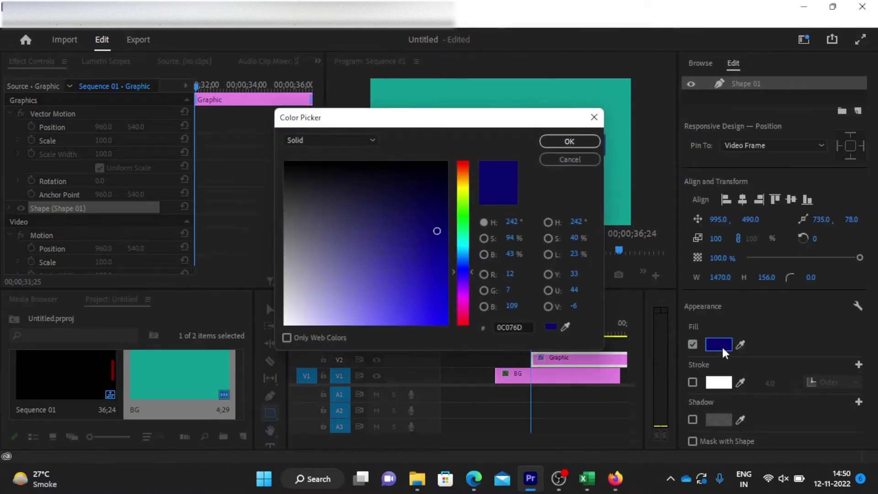
{"action": "left_click", "coordinate": [459, 246]}
{"action": "left_click_drag", "start_coordinate": [438, 231], "coordinate": [439, 211]}
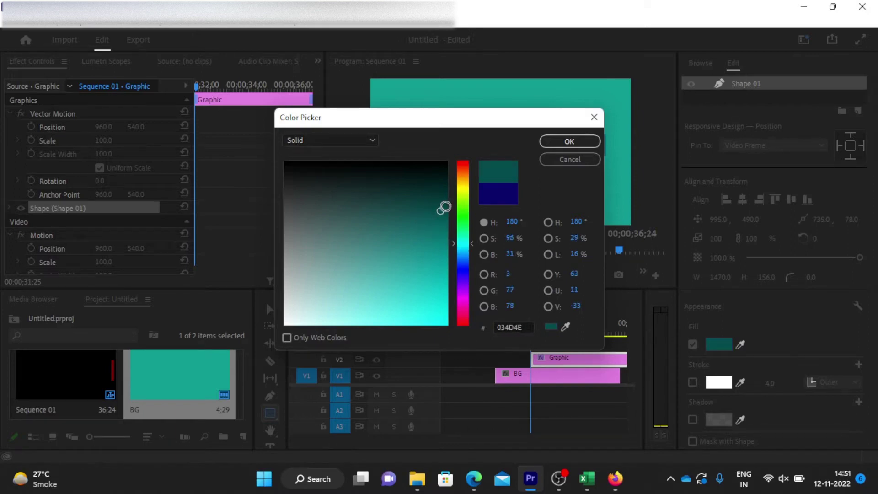
{"action": "left_click", "coordinate": [594, 145]}
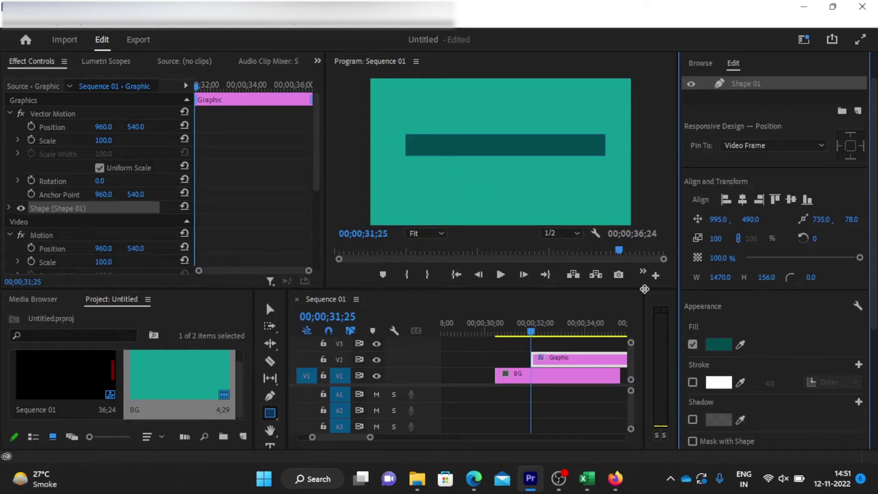
Centre the bar at 960, 540 and align the Graphic clip's start with BG
{"action": "left_click", "coordinate": [742, 200]}
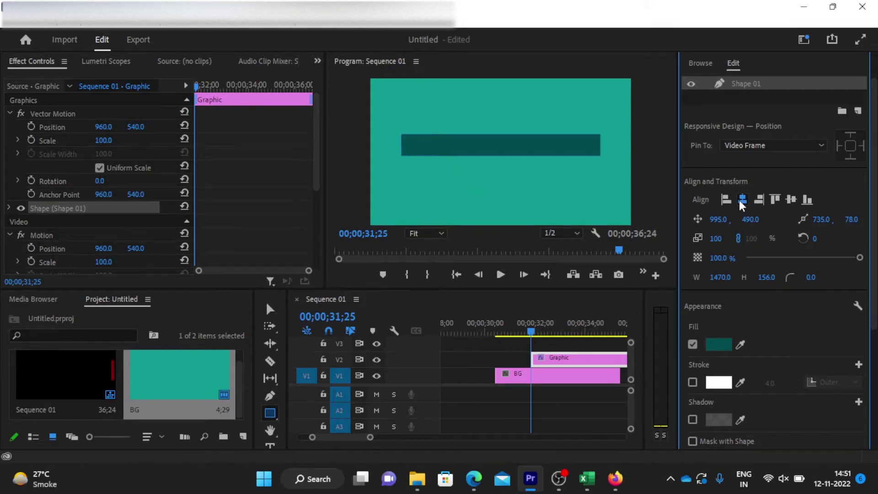
{"action": "left_click", "coordinate": [791, 201]}
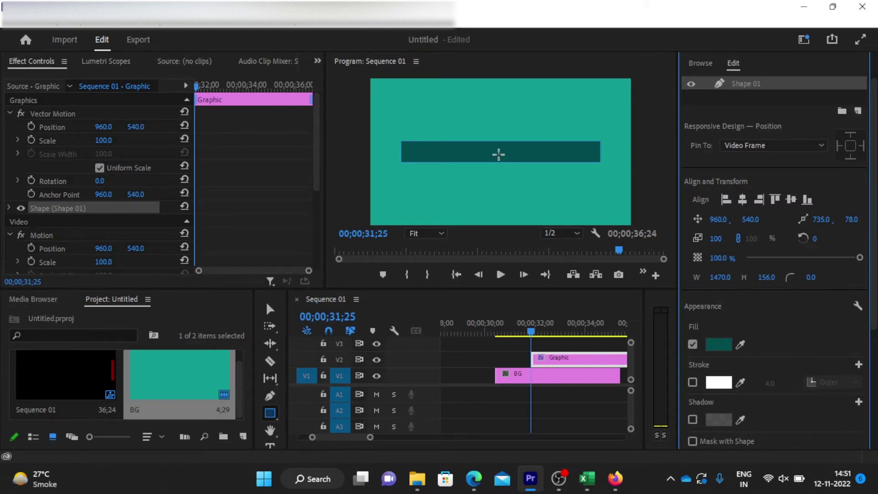
{"action": "left_click_drag", "start_coordinate": [559, 361], "coordinate": [529, 363]}
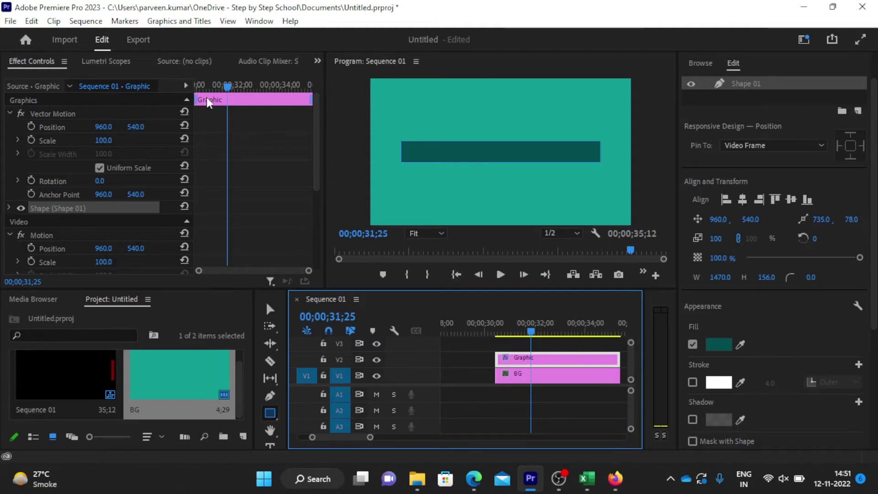
Search the Effects panel for 'crop' and apply Crop to the Graphic clip
{"action": "scroll", "coordinate": [735, 119], "scroll_direction": "up", "scroll_amount": 1}
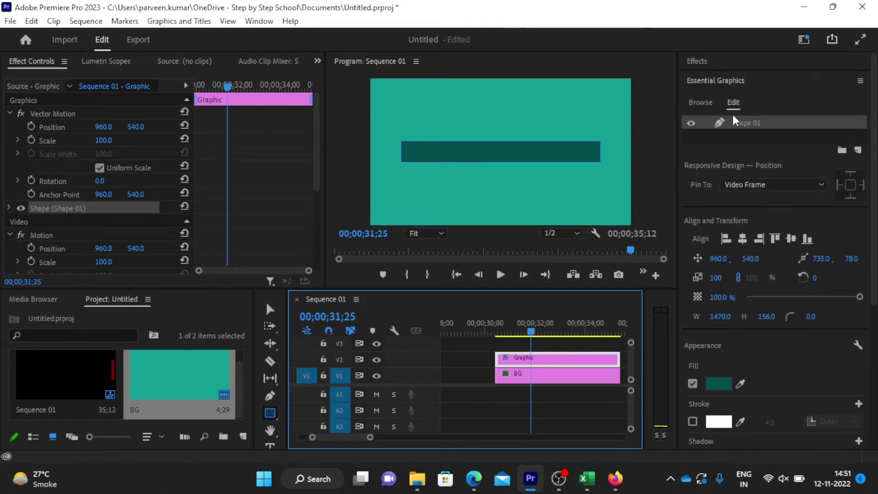
{"action": "left_click", "coordinate": [717, 65]}
{"action": "left_click", "coordinate": [729, 78]}
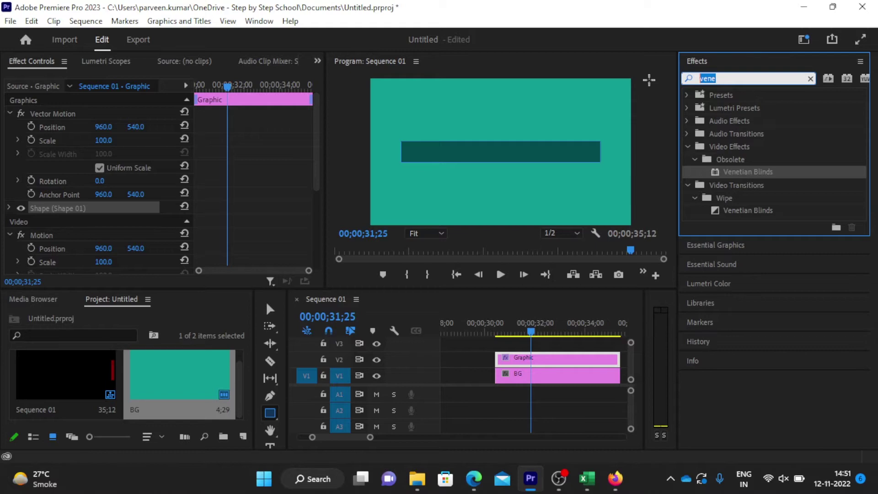
{"action": "type", "text": "crop"}
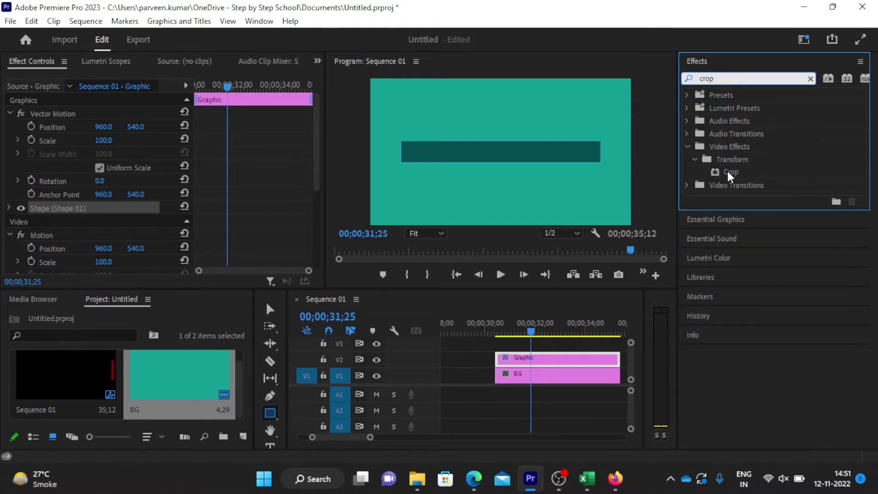
{"action": "left_click_drag", "start_coordinate": [730, 176], "coordinate": [569, 361]}
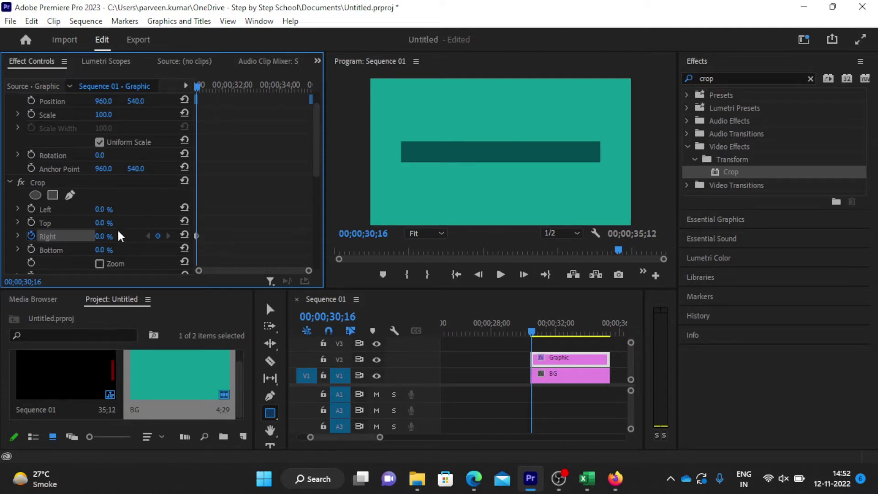
Keyframe Crop Right from fully cropped to revealing the bar near the clip end
{"action": "left_click_drag", "start_coordinate": [101, 236], "coordinate": [113, 235]}
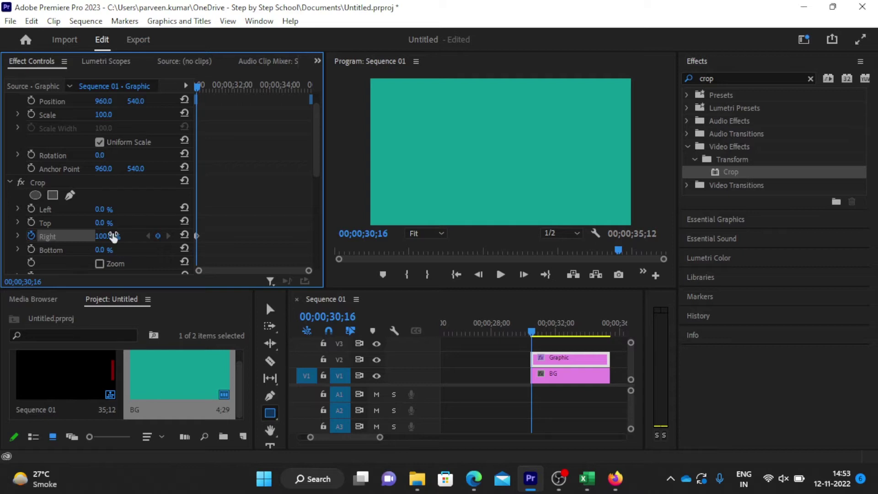
{"action": "left_click_drag", "start_coordinate": [201, 89], "coordinate": [297, 101]}
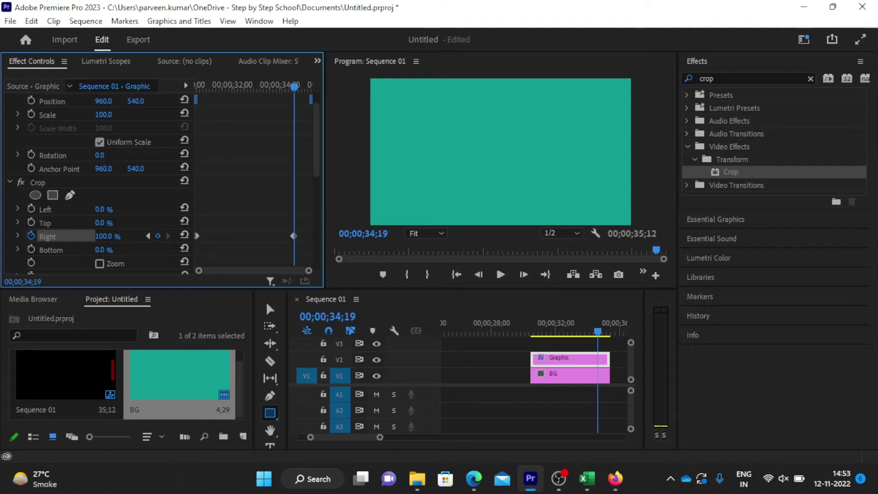
{"action": "left_click_drag", "start_coordinate": [120, 237], "coordinate": [83, 237]}
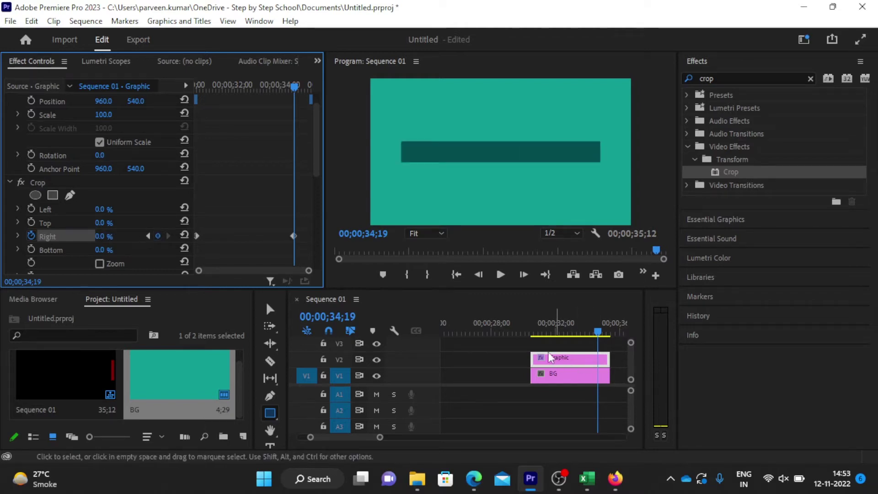
Play back from near the clips' start and stop around 34;12 to check the growing bar
{"action": "left_click", "coordinate": [526, 333]}
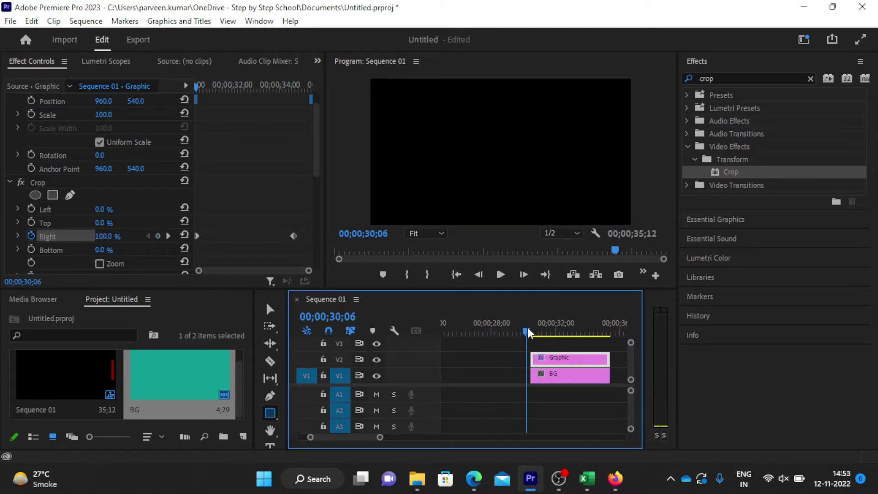
{"action": "key", "text": "space"}
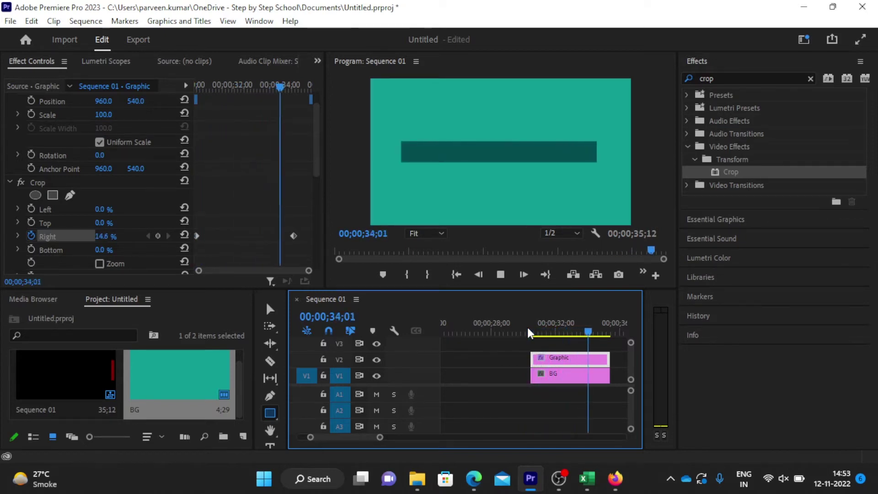
{"action": "key", "text": "space"}
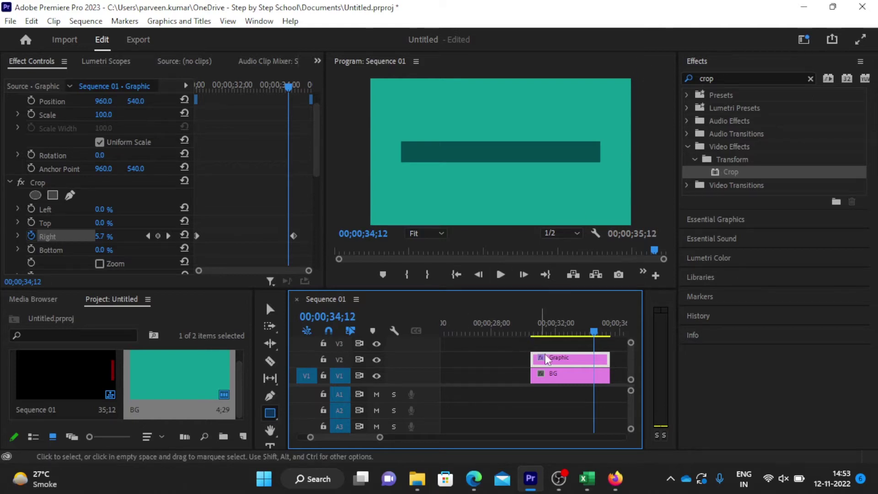
Search Effects for 'vene' and apply Venetian Blinds to the Graphic clip
{"action": "left_click", "coordinate": [737, 79]}
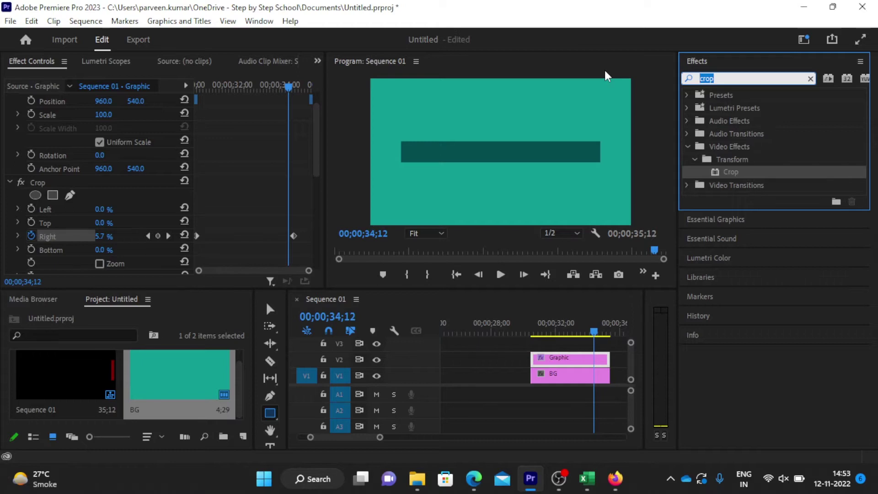
{"action": "type", "text": "vene"}
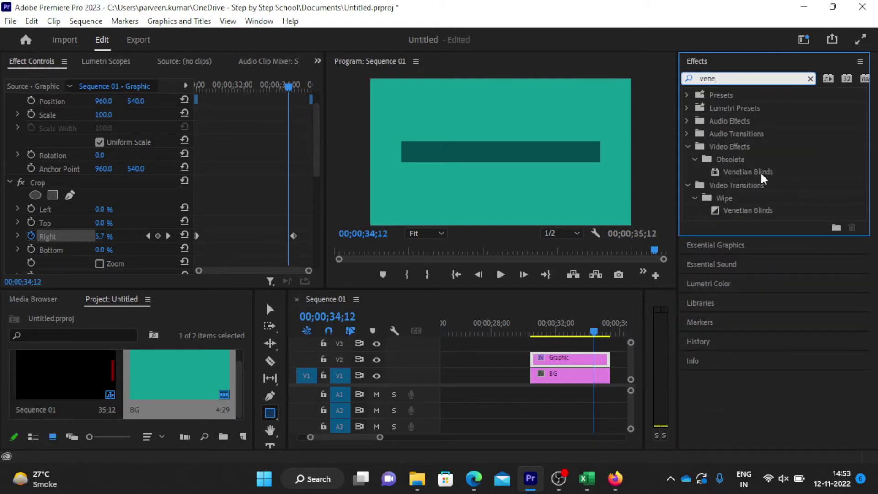
{"action": "left_click_drag", "start_coordinate": [763, 177], "coordinate": [573, 363]}
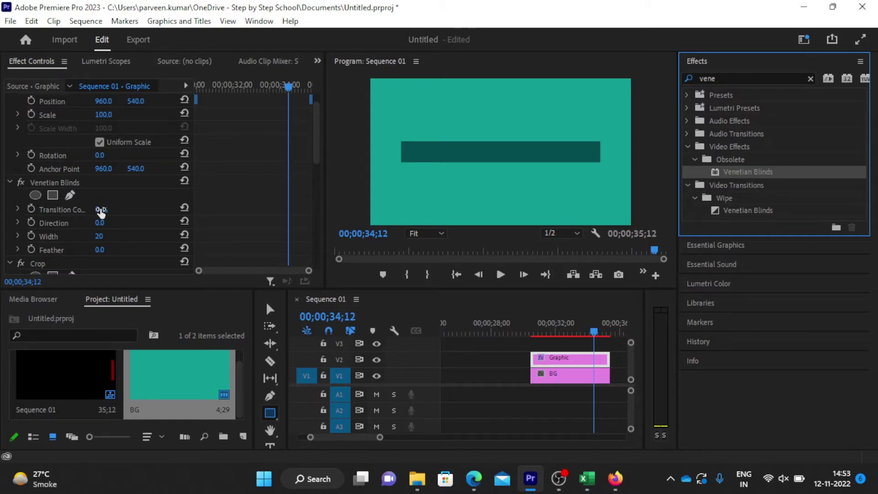
Set Venetian Blinds Transition Completion to 30% and preview the stripes
{"action": "left_click", "coordinate": [101, 211]}
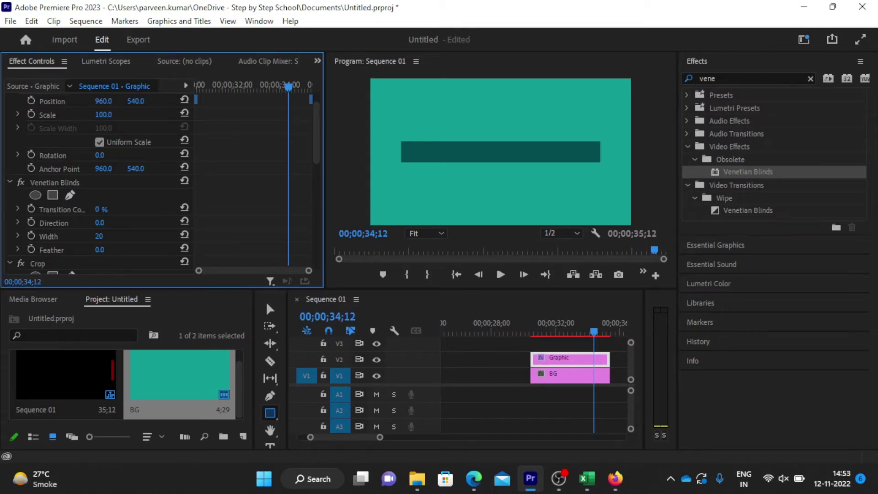
{"action": "left_click_drag", "start_coordinate": [101, 211], "coordinate": [108, 210]}
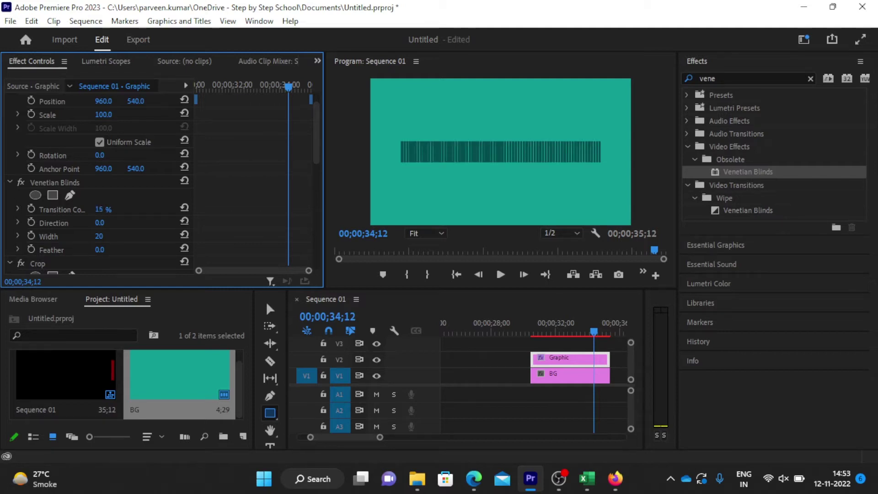
{"action": "left_click_drag", "start_coordinate": [108, 210], "coordinate": [113, 209]}
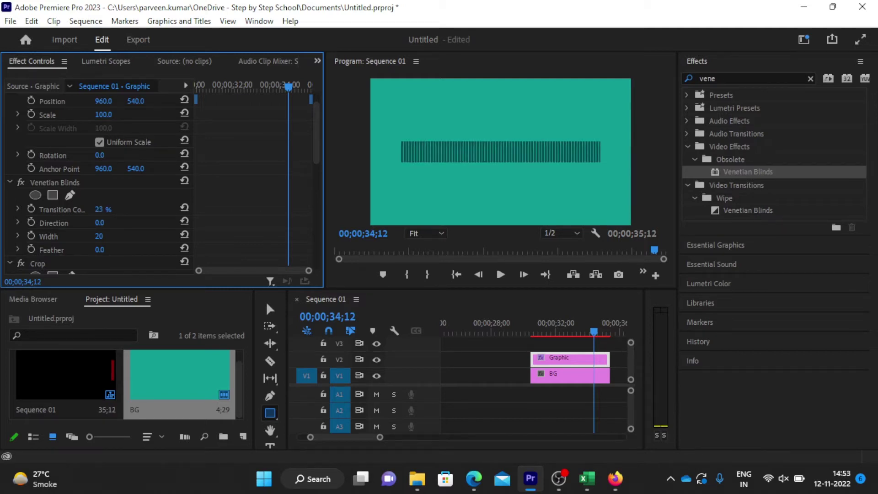
{"action": "left_click", "coordinate": [112, 209]}
{"action": "type", "text": "30"}
{"action": "key", "text": "Return"}
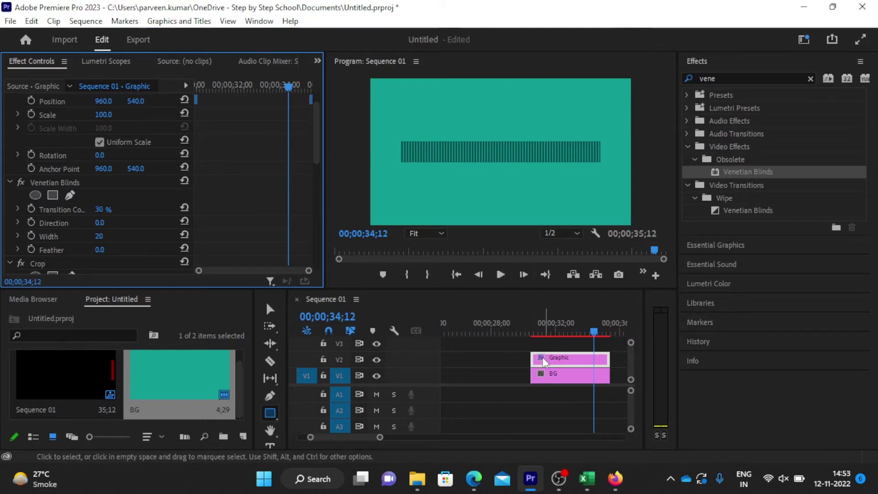
{"action": "left_click", "coordinate": [531, 330]}
{"action": "key", "text": "space"}
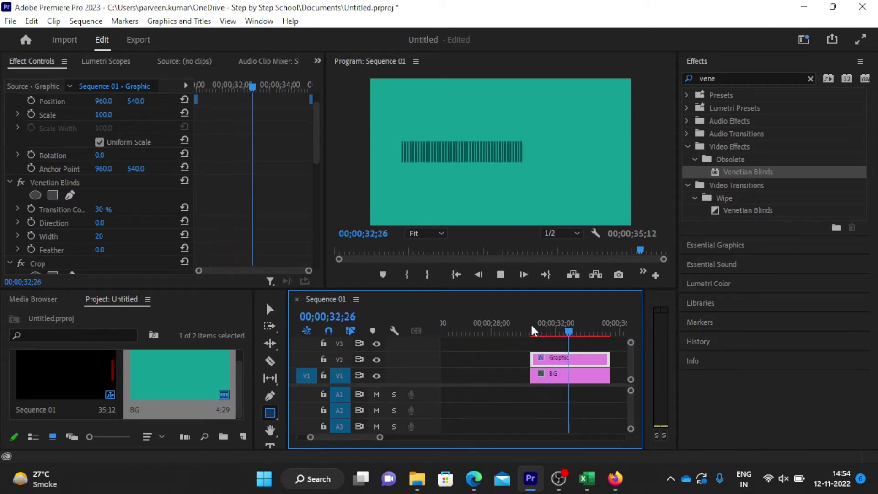
{"action": "key", "text": "space"}
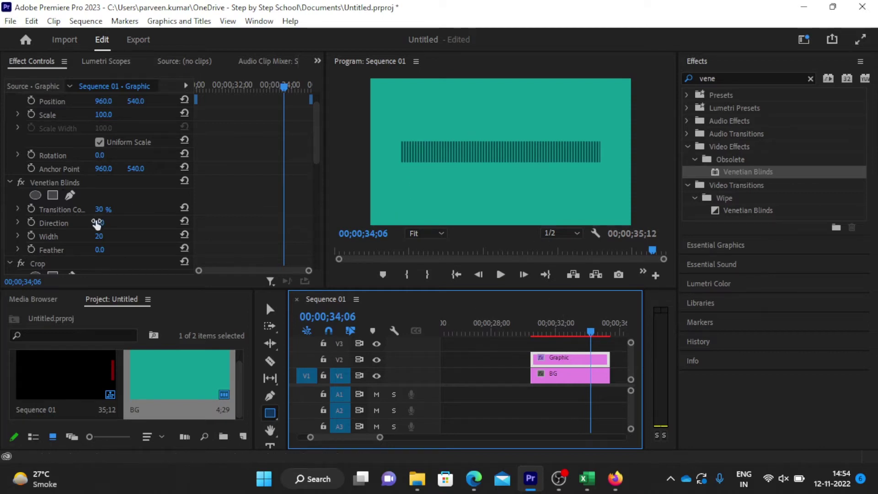
Set the blinds Direction to 40° for diagonal hatching and preview the bar
{"action": "left_click_drag", "start_coordinate": [96, 224], "coordinate": [120, 225]}
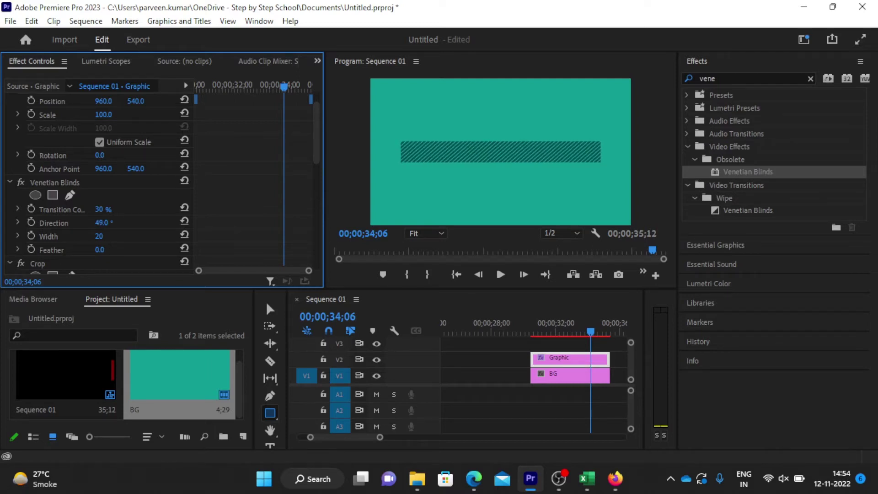
{"action": "left_click_drag", "start_coordinate": [119, 224], "coordinate": [118, 224]}
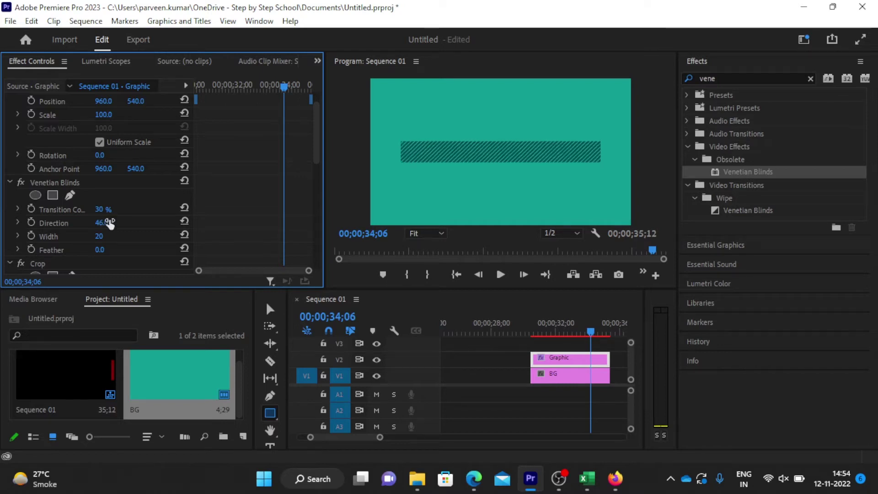
{"action": "left_click", "coordinate": [110, 222]}
{"action": "type", "text": "40"}
{"action": "key", "text": "Return"}
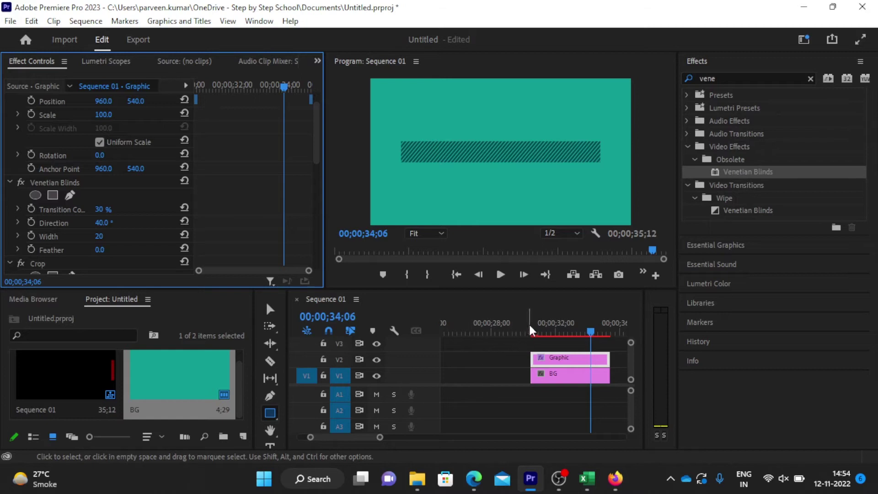
{"action": "left_click", "coordinate": [533, 330]}
{"action": "key", "text": "space"}
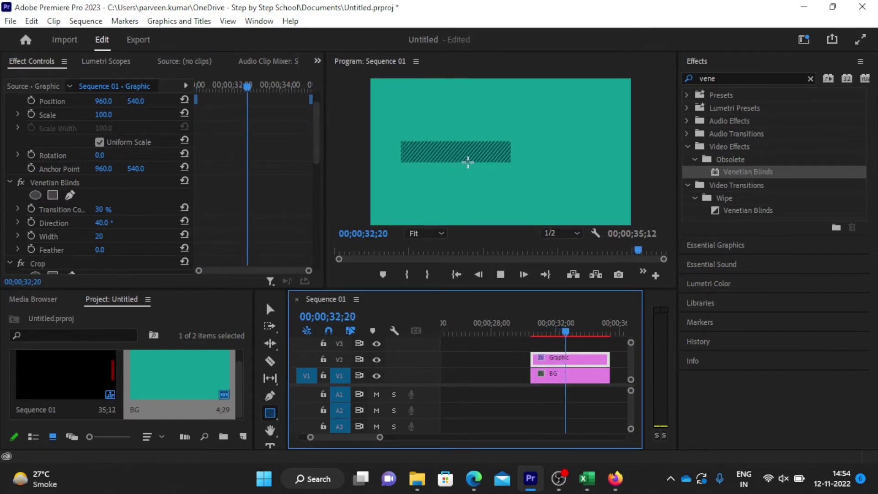
{"action": "key", "text": "space"}
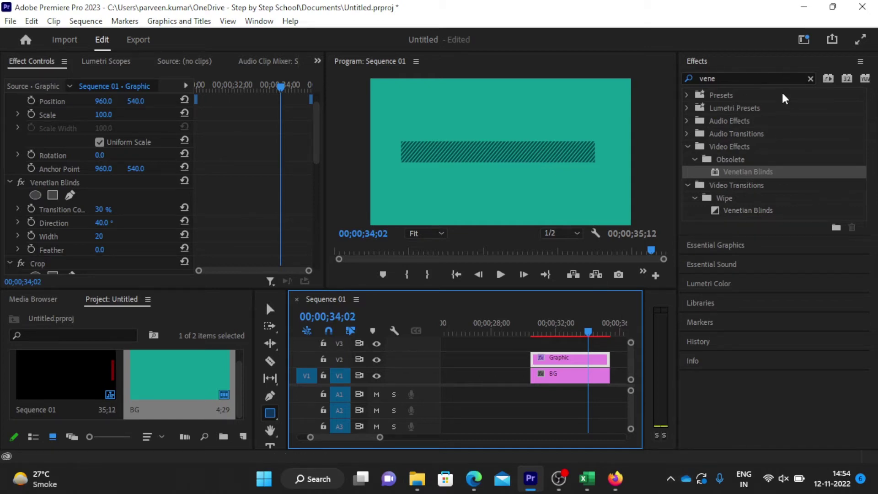
Add a text layer reading 'Video loading %' just below the bar
{"action": "left_click", "coordinate": [716, 246]}
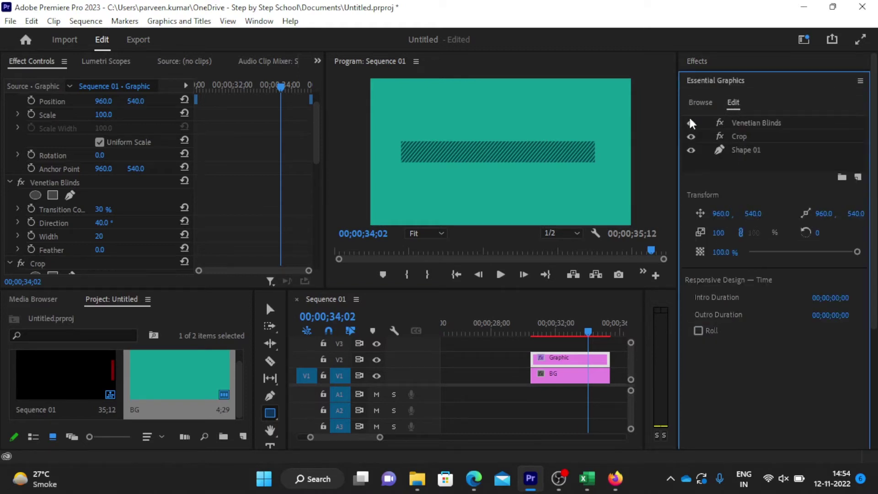
{"action": "left_click", "coordinate": [270, 445]}
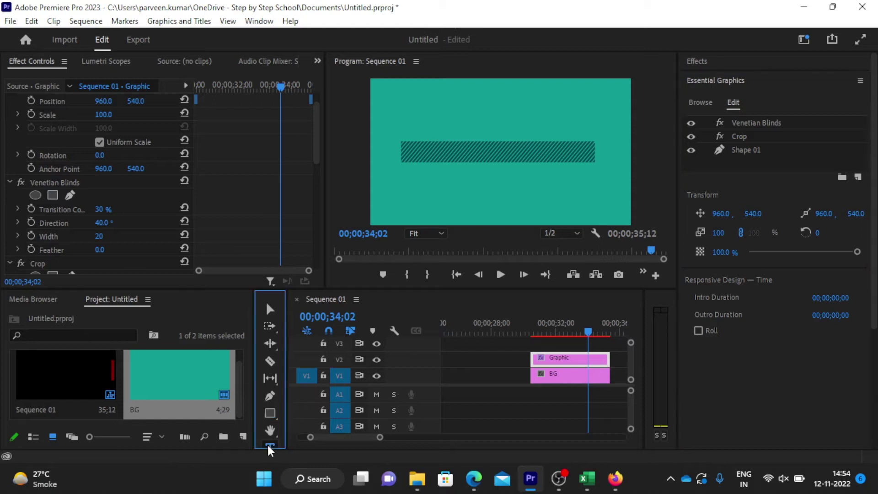
{"action": "left_click", "coordinate": [414, 183]}
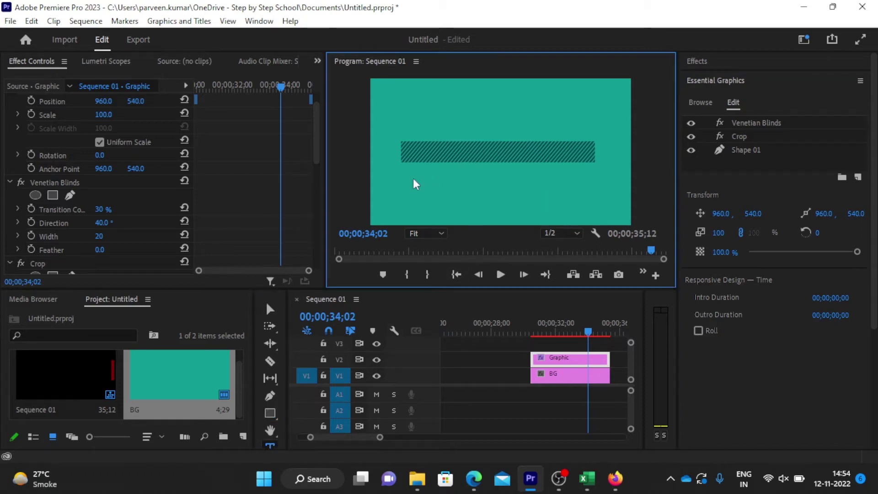
{"action": "left_click", "coordinate": [413, 178]}
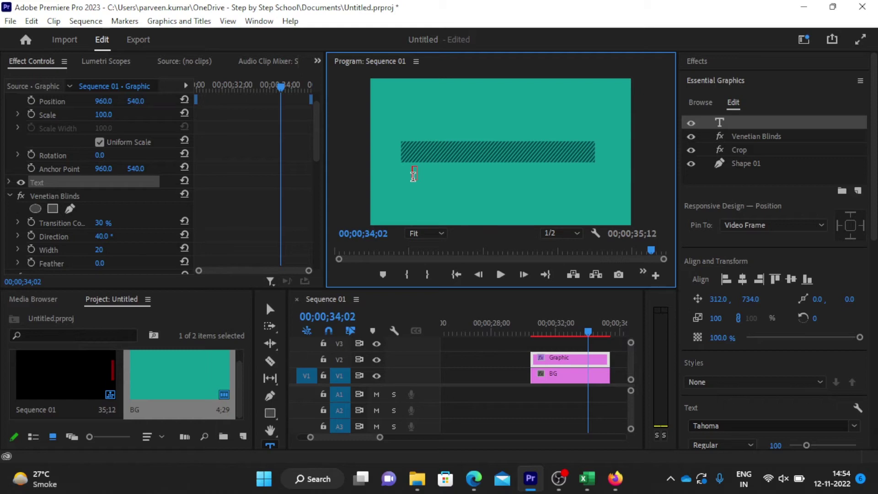
{"action": "type", "text": "Vi"}
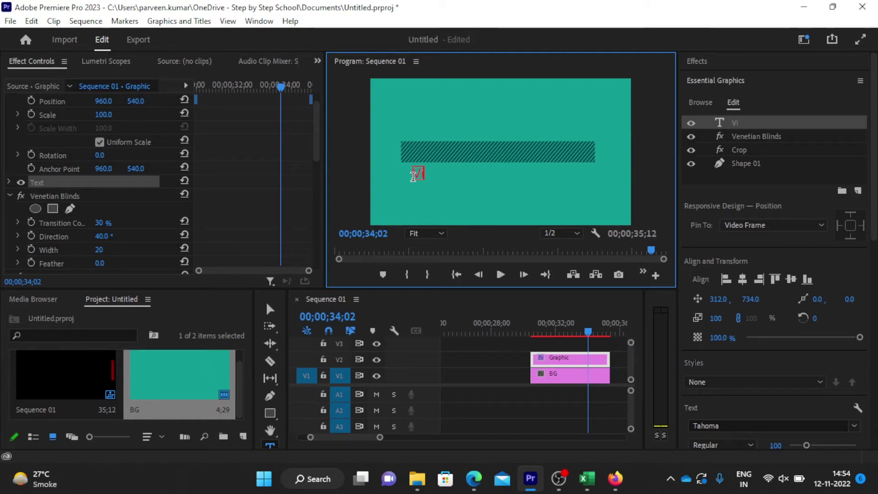
{"action": "type", "text": "deo laoding"}
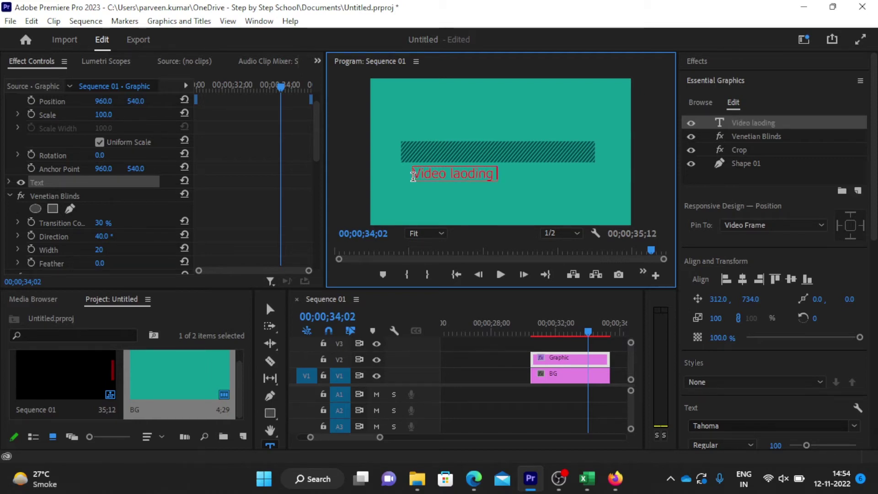
{"action": "key", "text": "BackSpace"}
{"action": "key", "text": "BackSpace"}
{"action": "key", "text": "BackSpace"}
{"action": "key", "text": "BackSpace"}
{"action": "key", "text": "BackSpace"}
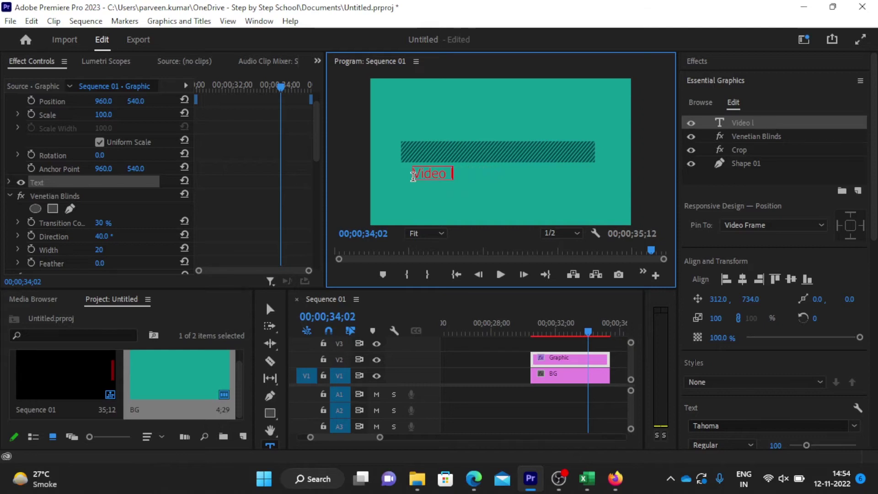
{"action": "type", "text": "oading"}
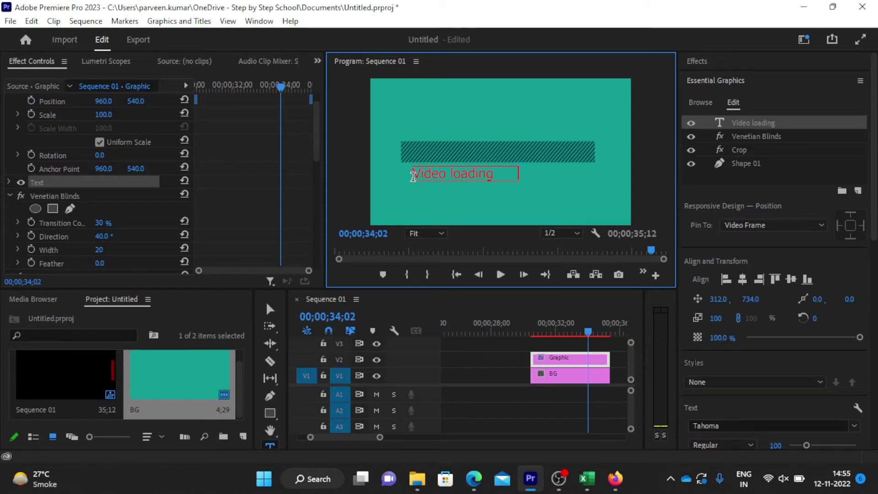
{"action": "type", "text": "      %"}
Select all the text and set its fill to dark teal 065A55
{"action": "key", "text": "ctrl+a"}
{"action": "scroll", "coordinate": [764, 320], "scroll_direction": "down", "scroll_amount": 3}
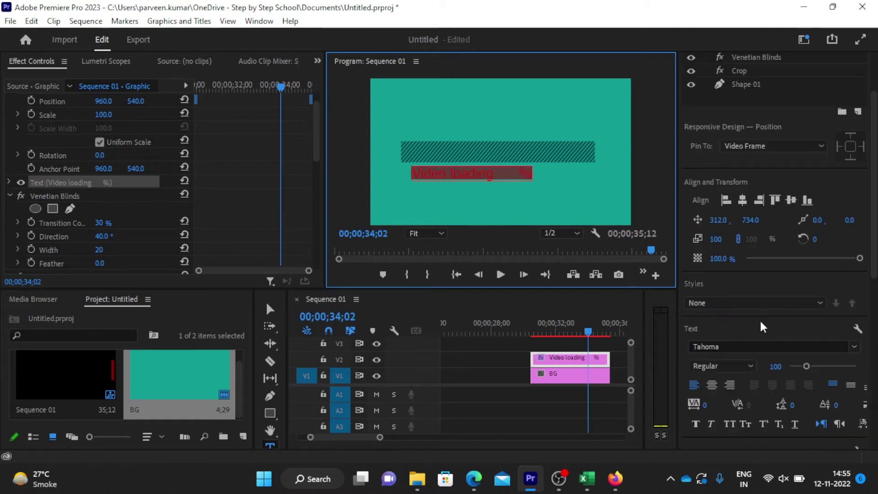
{"action": "scroll", "coordinate": [759, 334], "scroll_direction": "down", "scroll_amount": 1}
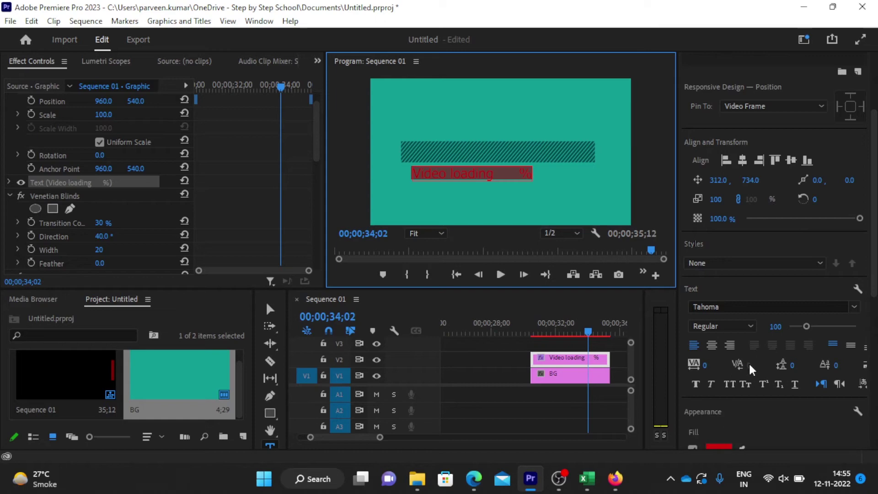
{"action": "left_click", "coordinate": [718, 446]}
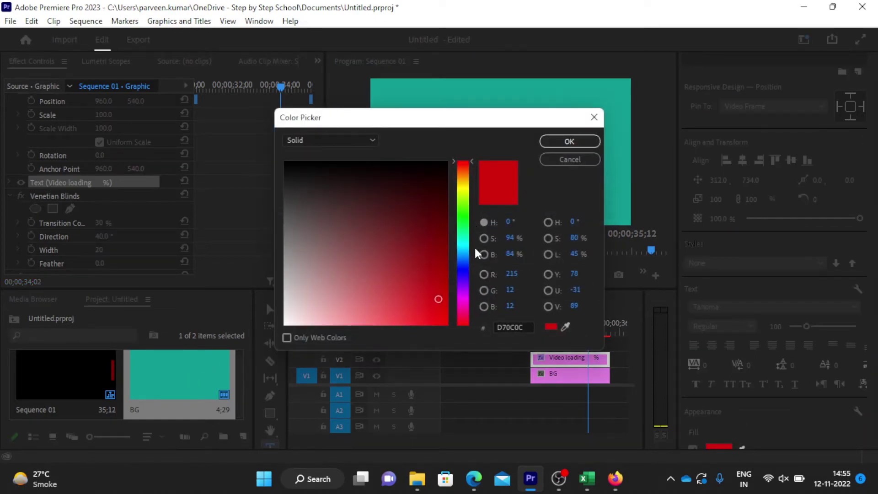
{"action": "left_click", "coordinate": [461, 248]}
{"action": "left_click_drag", "start_coordinate": [435, 236], "coordinate": [431, 255]}
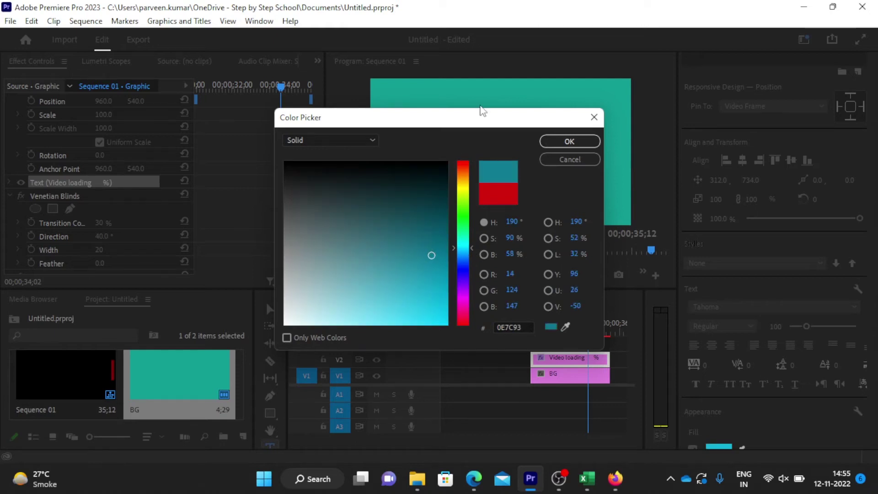
{"action": "left_click_drag", "start_coordinate": [477, 125], "coordinate": [262, 114]}
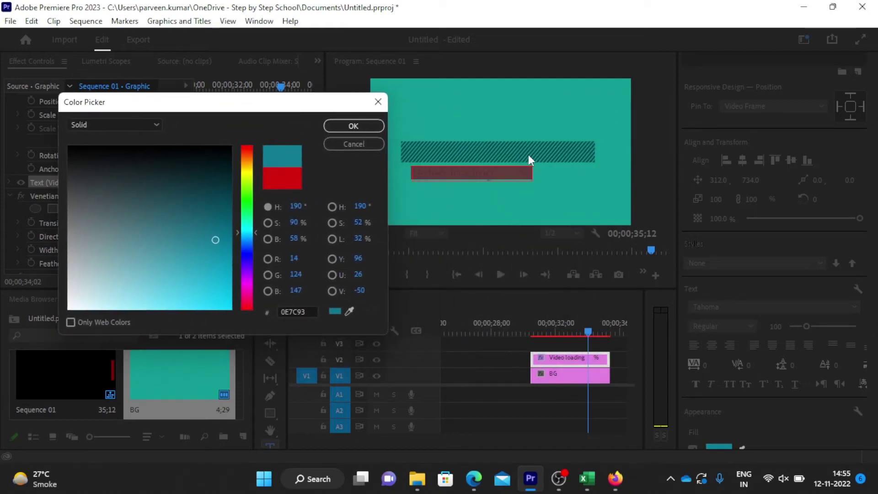
{"action": "left_click", "coordinate": [349, 312]}
{"action": "left_click", "coordinate": [586, 205]}
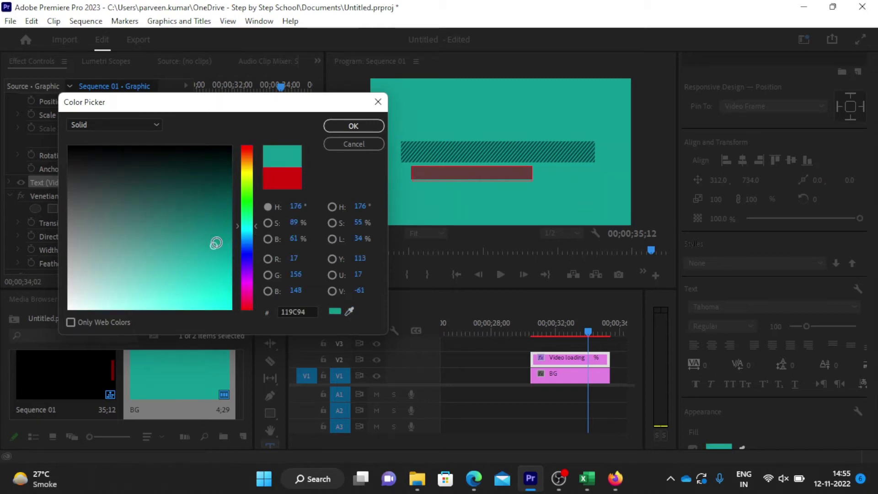
{"action": "left_click_drag", "start_coordinate": [216, 243], "coordinate": [221, 204]}
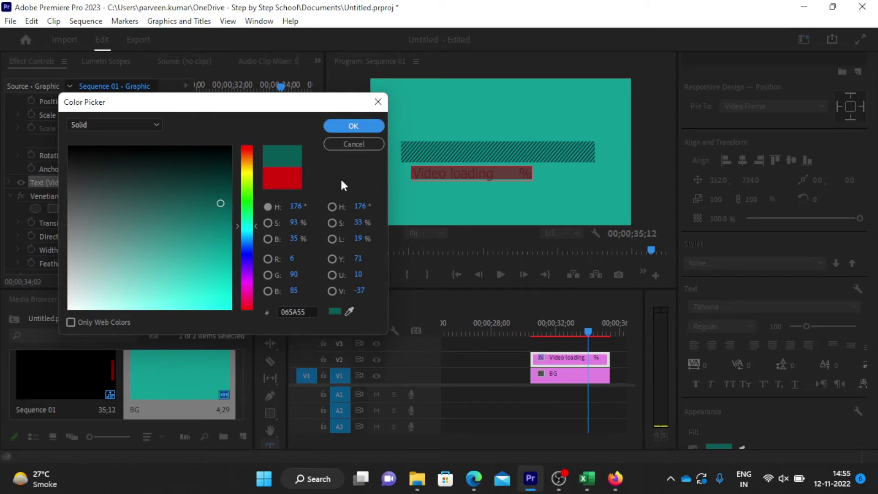
{"action": "left_click", "coordinate": [361, 127]}
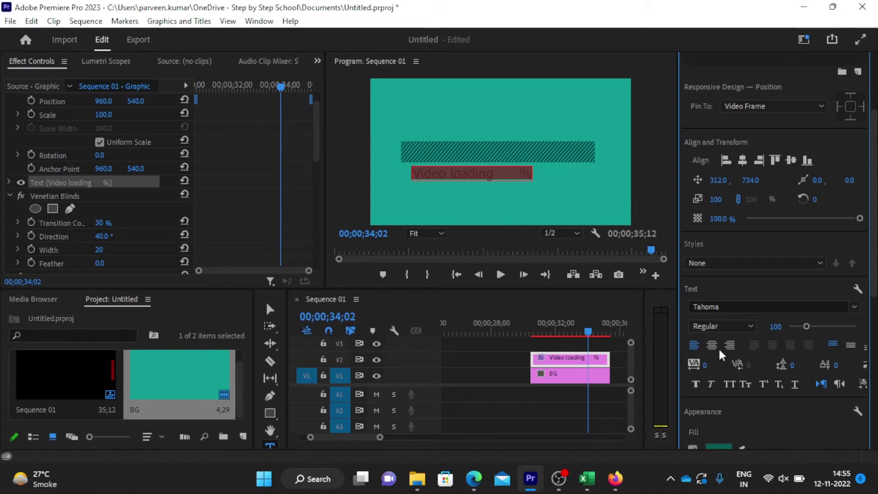
Centre-align the text and centre it horizontally and vertically in the frame
{"action": "left_click", "coordinate": [712, 346]}
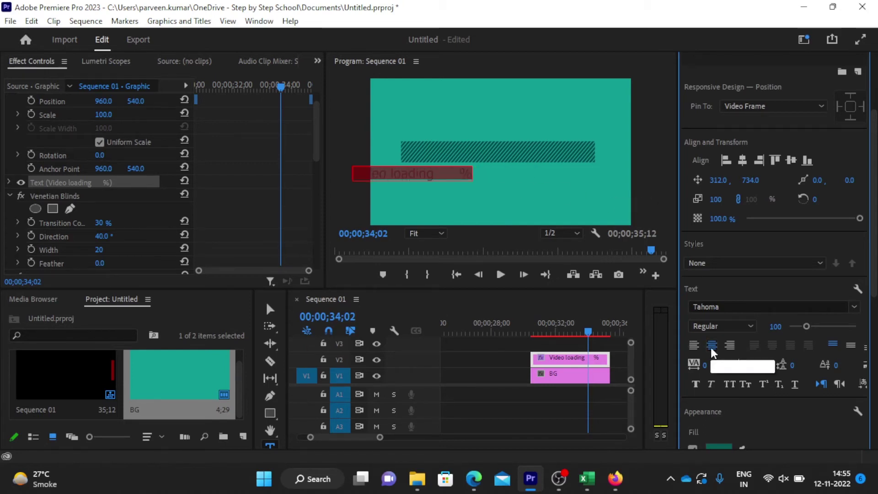
{"action": "left_click", "coordinate": [741, 160]}
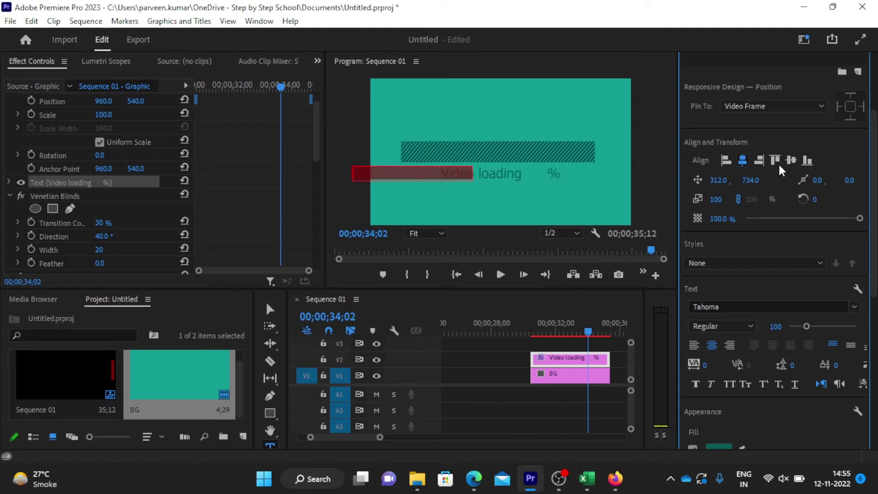
{"action": "left_click", "coordinate": [787, 161]}
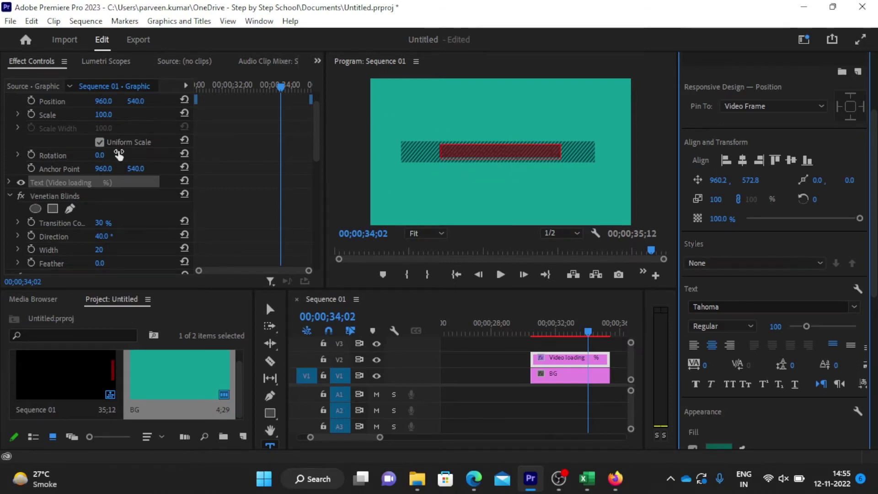
Change the text font from Tahoma to Times New Roman under Source Text
{"action": "scroll", "coordinate": [118, 151], "scroll_direction": "down", "scroll_amount": 1}
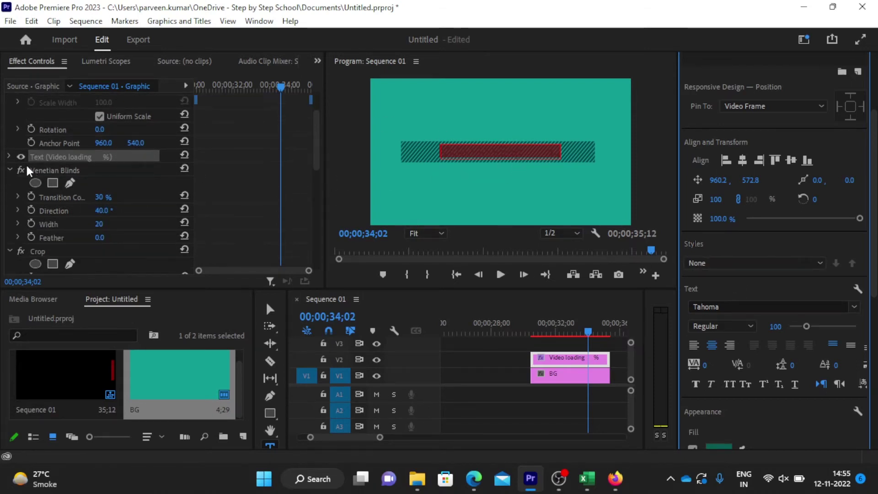
{"action": "left_click", "coordinate": [8, 157]}
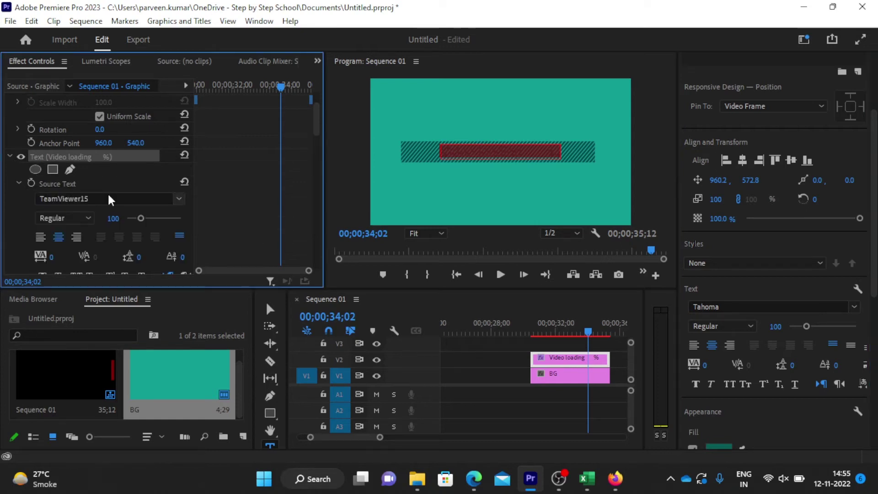
{"action": "scroll", "coordinate": [108, 193], "scroll_direction": "down", "scroll_amount": 1}
{"action": "scroll", "coordinate": [108, 193], "scroll_direction": "down", "scroll_amount": 1}
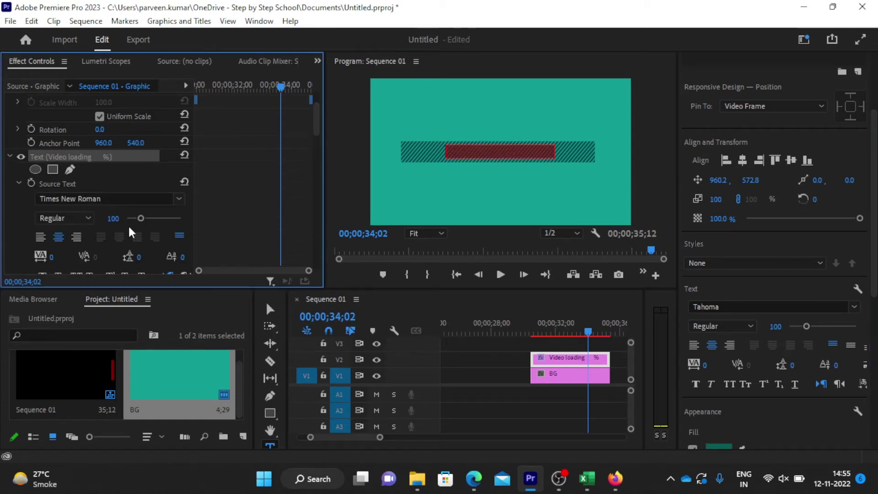
{"action": "scroll", "coordinate": [130, 218], "scroll_direction": "up", "scroll_amount": 1}
{"action": "scroll", "coordinate": [130, 218], "scroll_direction": "up", "scroll_amount": 1}
{"action": "scroll", "coordinate": [224, 214], "scroll_direction": "down", "scroll_amount": 2}
{"action": "scroll", "coordinate": [223, 222], "scroll_direction": "down", "scroll_amount": 2}
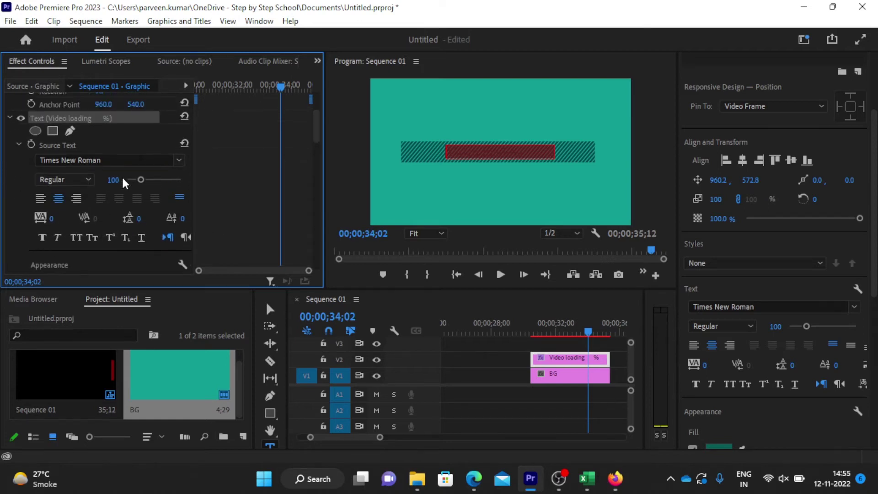
{"action": "scroll", "coordinate": [122, 176], "scroll_direction": "up", "scroll_amount": 2}
{"action": "scroll", "coordinate": [130, 170], "scroll_direction": "up", "scroll_amount": 1}
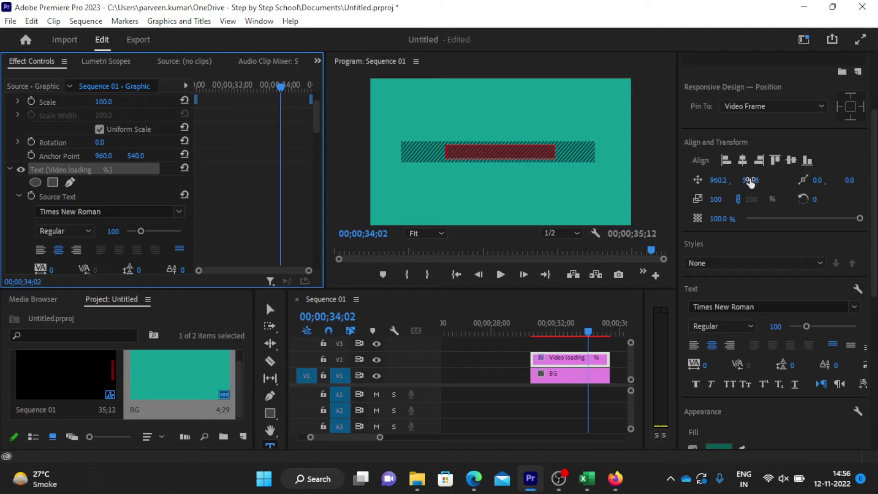
Move the 'Video loading %' text below the hatched bar, set tracking to 137, and add spaces before %
{"action": "mouse_move", "coordinate": [746, 180]}
{"action": "left_mouse_down"}
{"action": "mouse_move", "coordinate": [773, 180]}
{"action": "mouse_move", "coordinate": [760, 180]}
{"action": "left_mouse_up"}
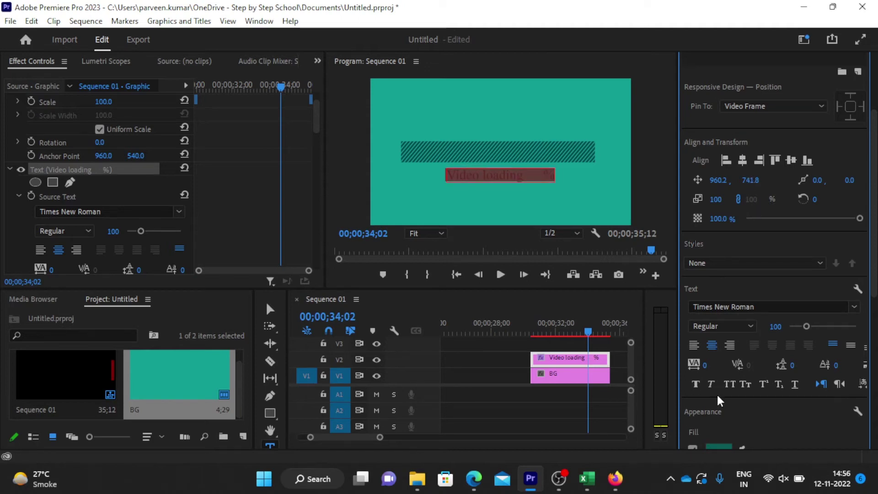
{"action": "left_click_drag", "start_coordinate": [702, 363], "coordinate": [762, 363]}
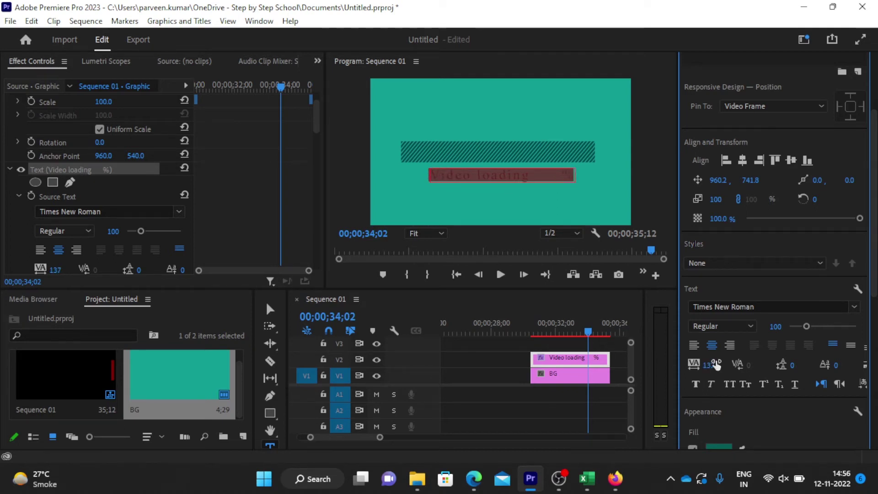
{"action": "left_click", "coordinate": [503, 177]}
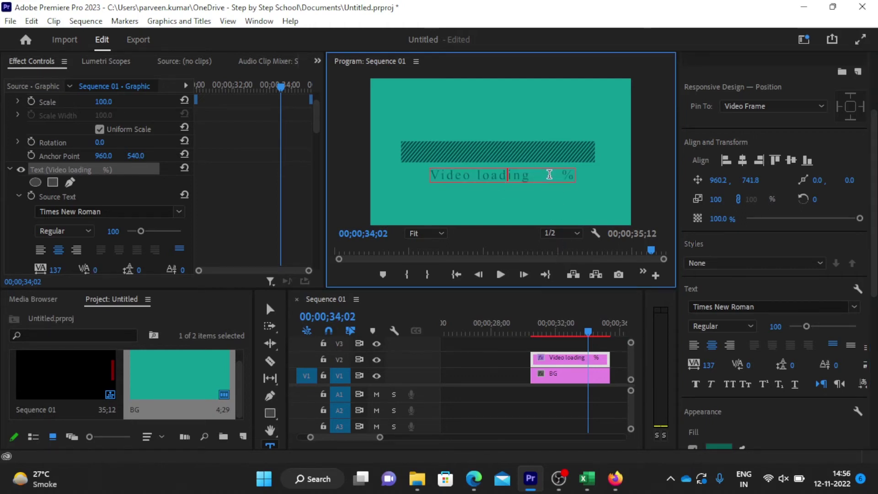
Copy Excel's 0–100 number column and return to Premiere Pro
{"action": "left_click", "coordinate": [587, 479]}
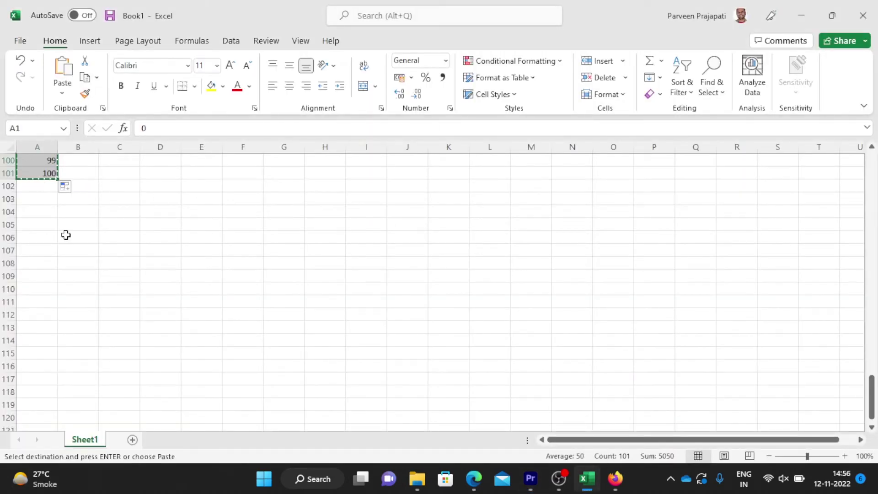
{"action": "scroll", "coordinate": [86, 260], "scroll_direction": "up", "scroll_amount": 13}
{"action": "scroll", "coordinate": [87, 260], "scroll_direction": "up", "scroll_amount": 17}
{"action": "key", "text": "alt+Tab"}
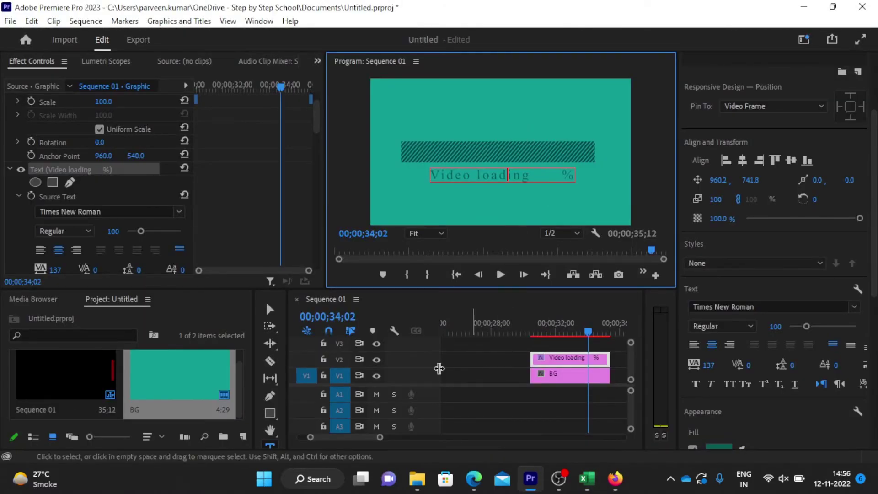
Leave text editing and put the playhead at 00;00;30;06, just ahead of the BG and Graphic clips
{"action": "left_click", "coordinate": [270, 309]}
{"action": "scroll", "coordinate": [596, 411], "scroll_direction": "up", "scroll_amount": 2}
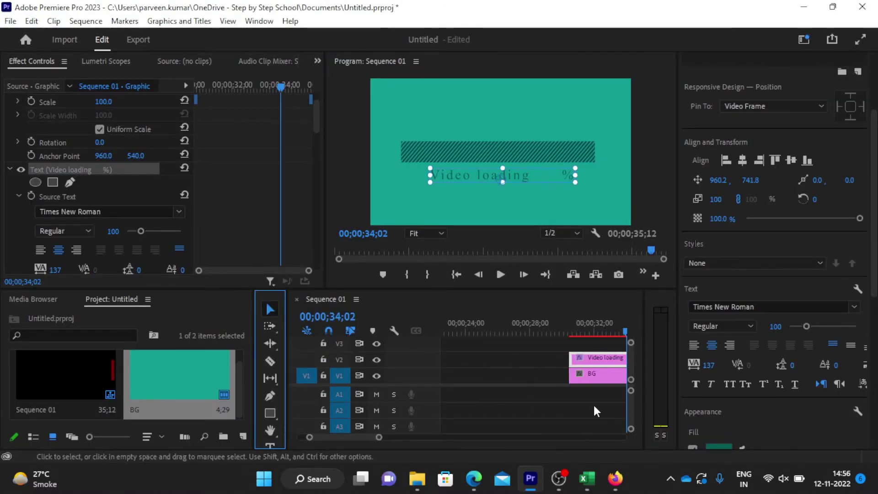
{"action": "scroll", "coordinate": [594, 403], "scroll_direction": "down", "scroll_amount": 2}
{"action": "scroll", "coordinate": [593, 404], "scroll_direction": "down", "scroll_amount": 2}
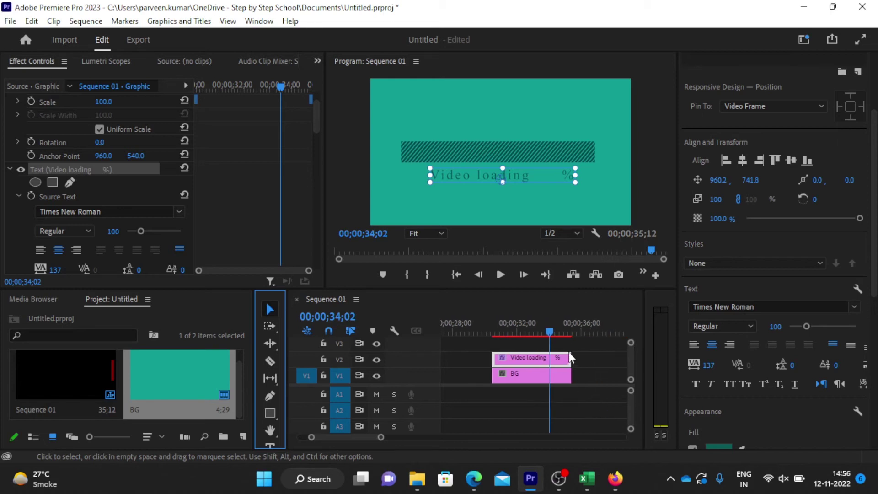
{"action": "left_click", "coordinate": [593, 338]}
{"action": "left_click", "coordinate": [489, 323]}
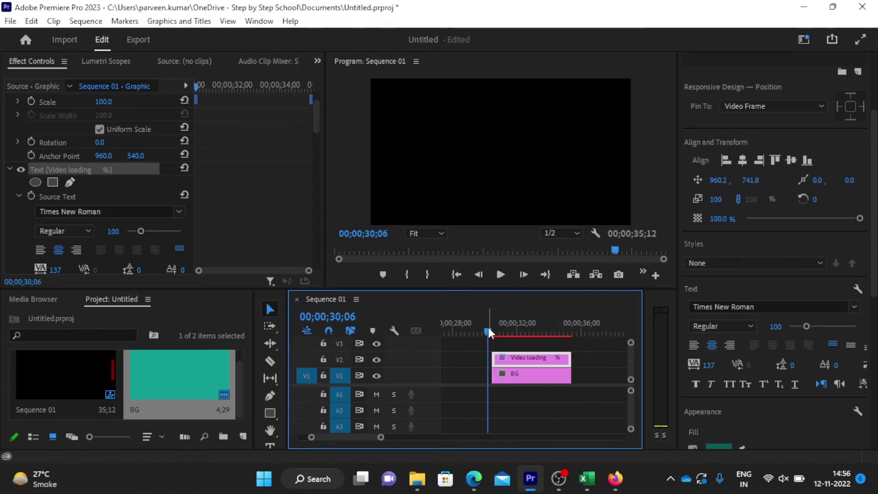
Paste the 0–100 digits into a new V3 text clip and centre-align the column
{"action": "left_click", "coordinate": [271, 445]}
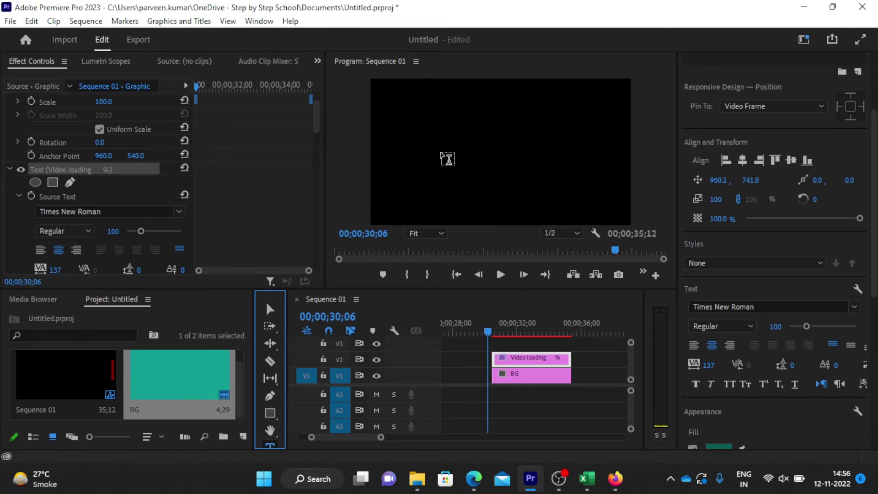
{"action": "left_click", "coordinate": [441, 151]}
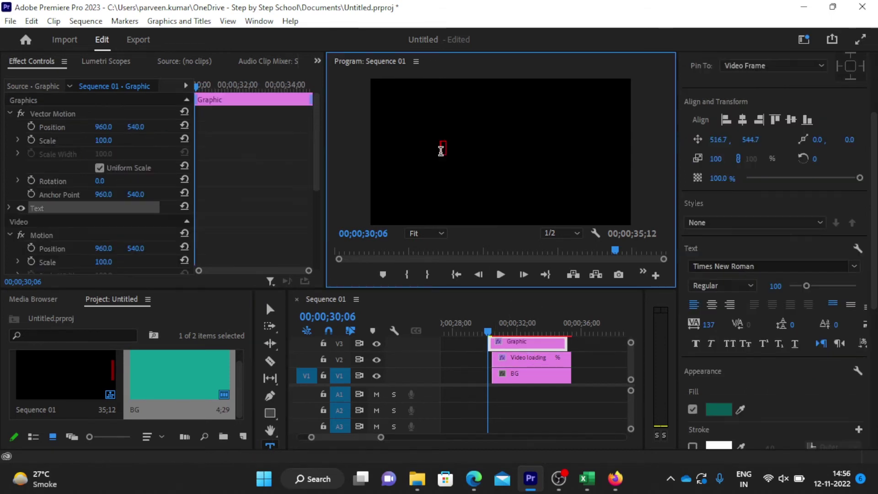
{"action": "key", "text": "ctrl+v"}
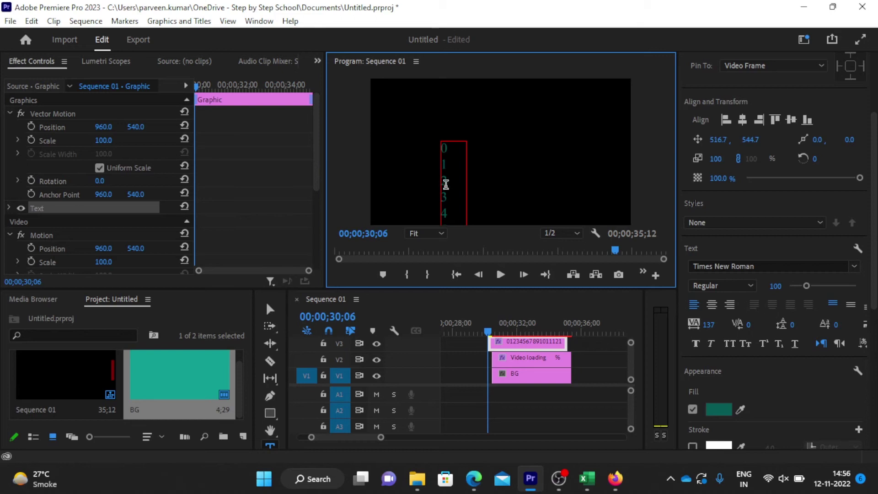
{"action": "key", "text": "ctrl+a"}
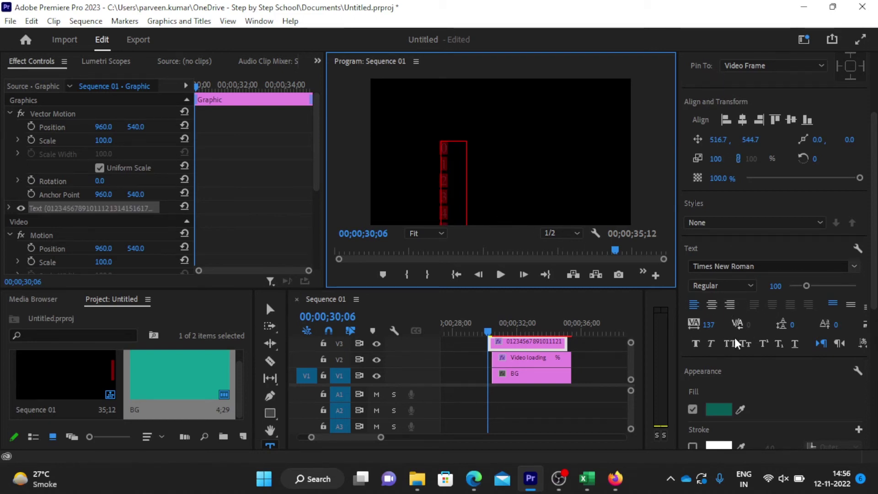
{"action": "left_click", "coordinate": [710, 305]}
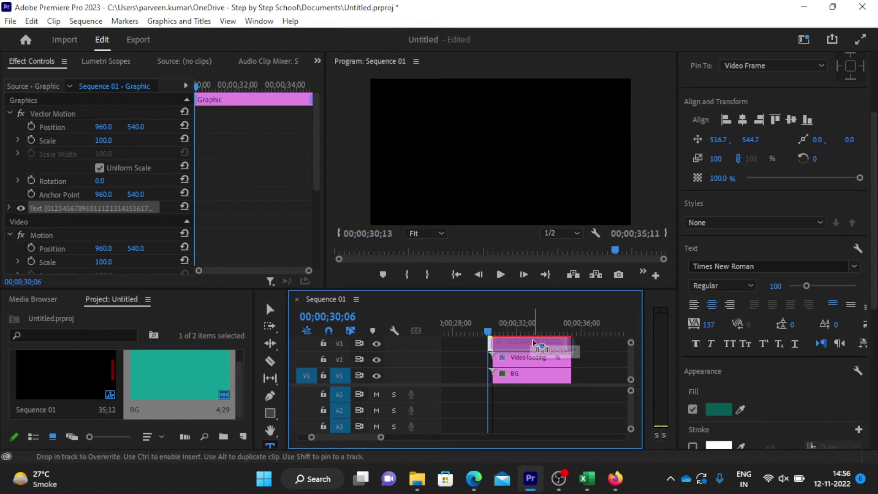
Align the V3 digit clip with the V1/V2 clips and move the column to 1275.7, 743.7 beside %
{"action": "left_click_drag", "start_coordinate": [531, 341], "coordinate": [534, 342]}
{"action": "left_click", "coordinate": [528, 326]}
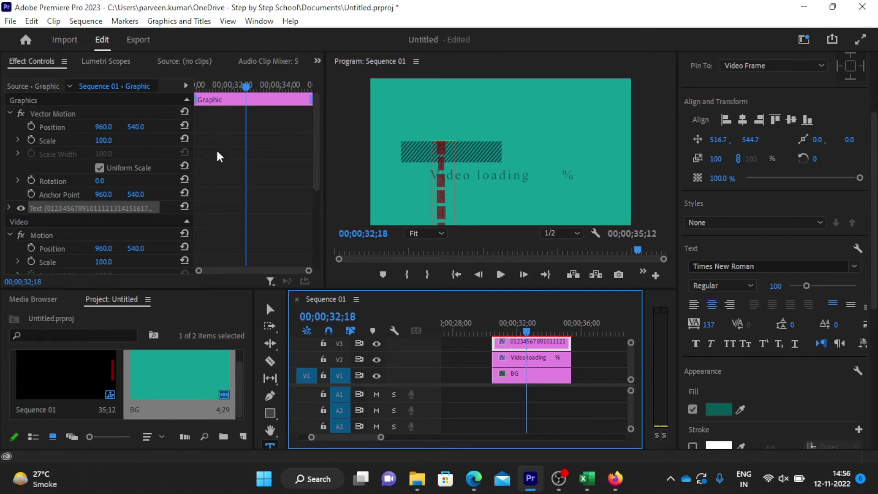
{"action": "left_click", "coordinate": [270, 309]}
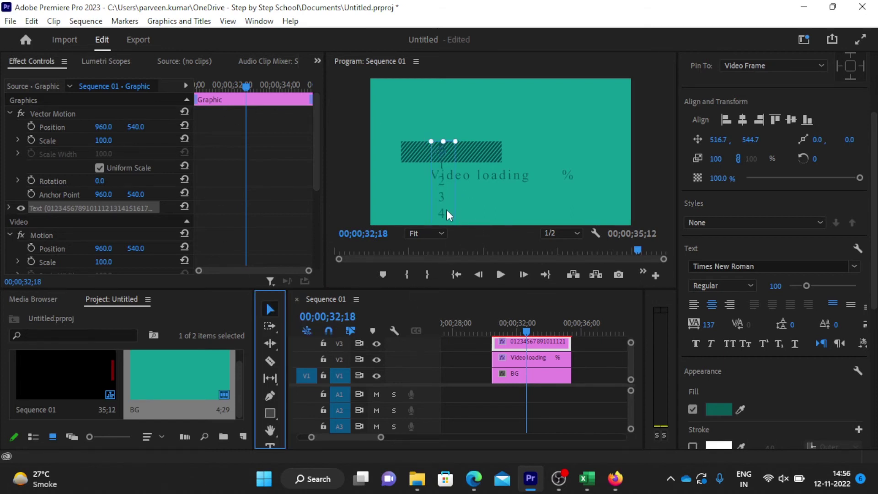
{"action": "mouse_move", "coordinate": [447, 215]}
{"action": "left_mouse_down"}
{"action": "mouse_move", "coordinate": [556, 232]}
{"action": "mouse_move", "coordinate": [544, 235]}
{"action": "left_mouse_up"}
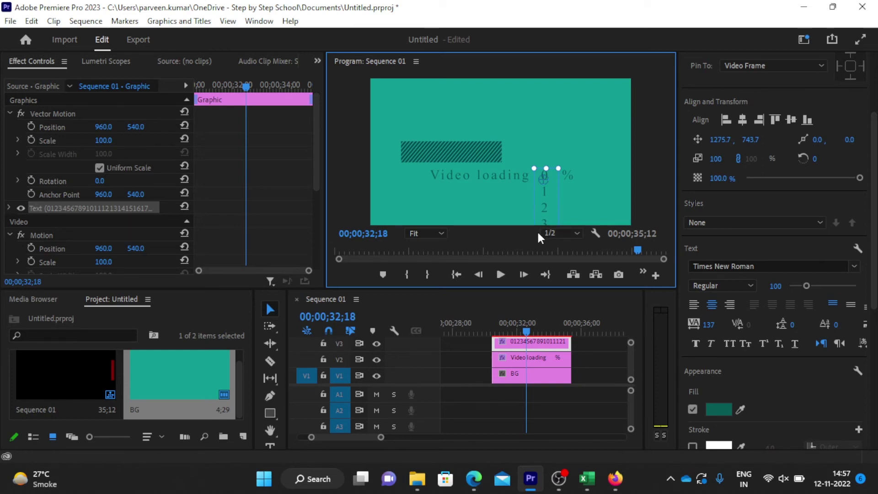
{"action": "left_click", "coordinate": [544, 343]}
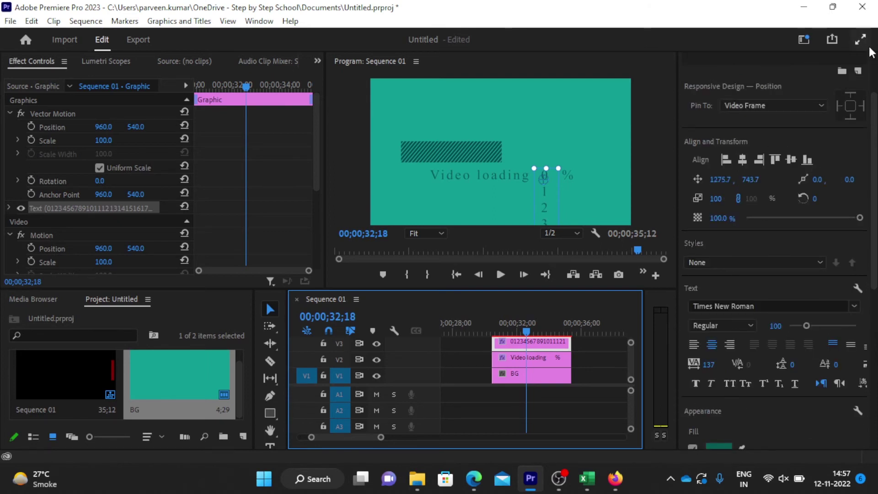
Add a dark teal 172×133 rectangle at 1344, 672 over the 0 digit and select it
{"action": "left_click", "coordinate": [859, 72]}
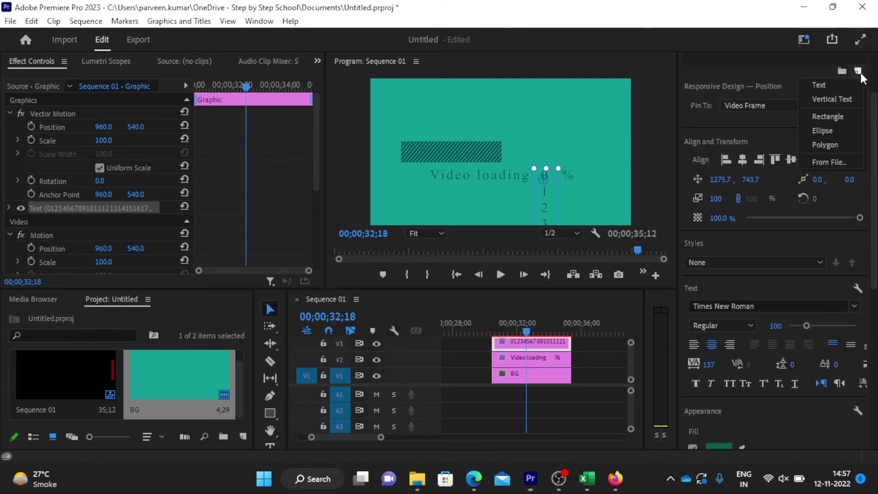
{"action": "left_click", "coordinate": [847, 116]}
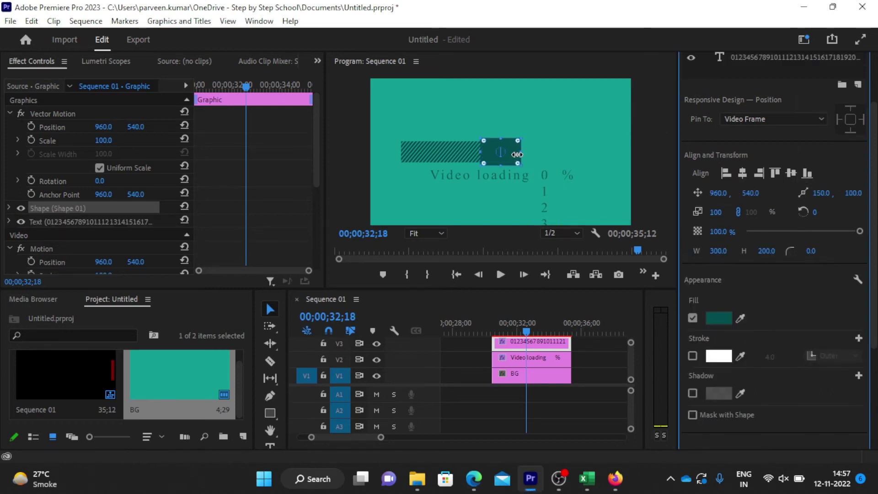
{"action": "mouse_move", "coordinate": [514, 150]}
{"action": "left_mouse_down"}
{"action": "mouse_move", "coordinate": [570, 173]}
{"action": "mouse_move", "coordinate": [557, 165]}
{"action": "left_mouse_up"}
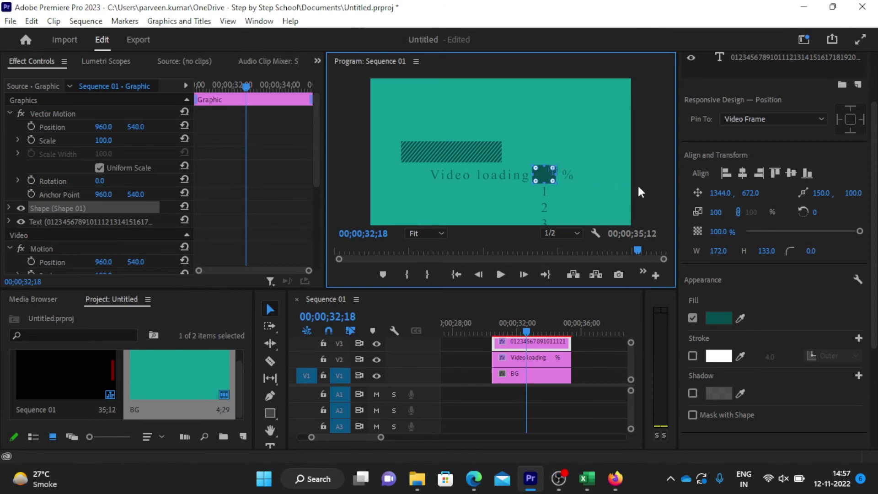
{"action": "left_click", "coordinate": [653, 187]}
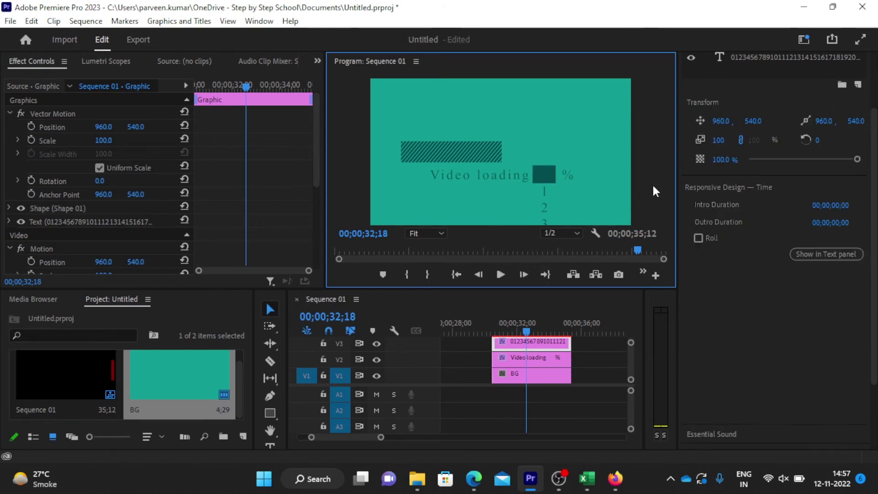
{"action": "left_click", "coordinate": [547, 174]}
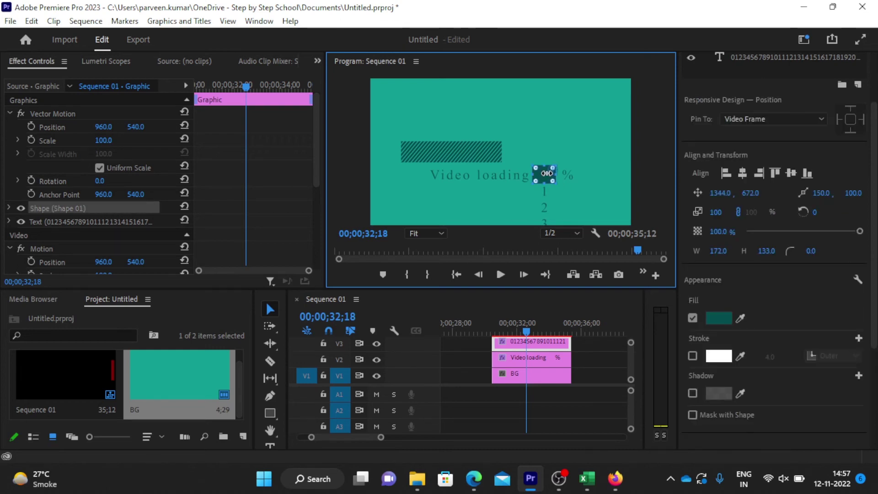
{"action": "scroll", "coordinate": [767, 322], "scroll_direction": "down", "scroll_amount": 2}
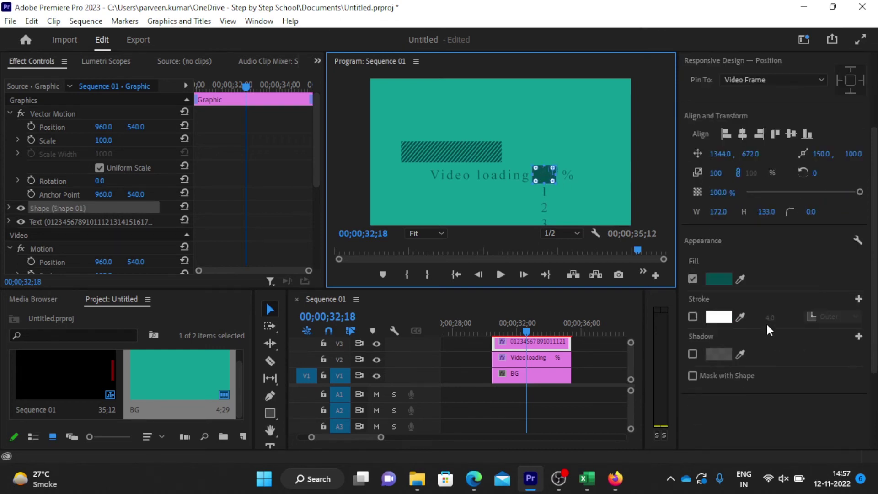
Turn on Mask with Shape for the rectangle so only the 0 shows beside %
{"action": "left_click", "coordinate": [742, 377]}
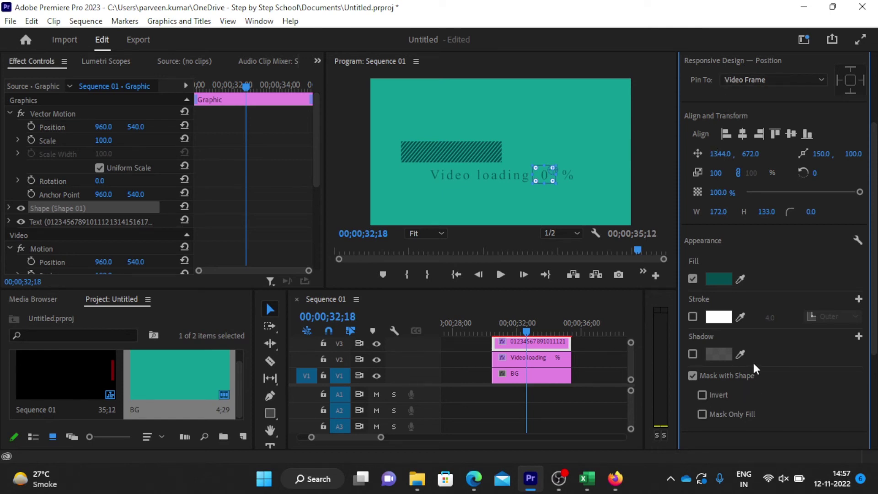
{"action": "left_click", "coordinate": [556, 342]}
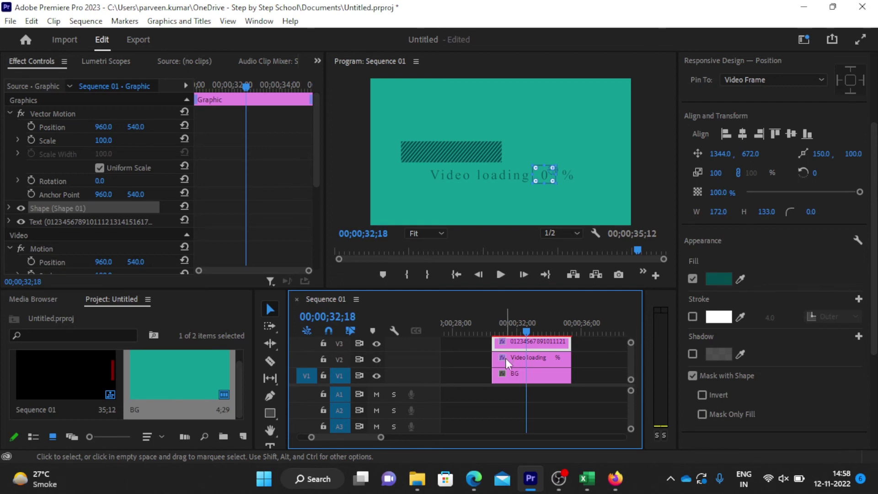
Move the playhead to the Video loading clip's first Crop keyframe, 00;00;30;15, then select the digit clip
{"action": "left_click", "coordinate": [506, 358]}
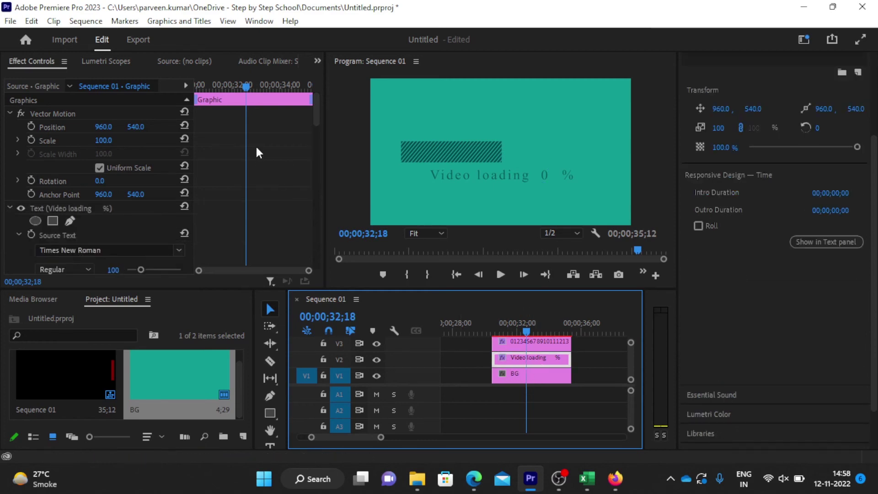
{"action": "scroll", "coordinate": [258, 152], "scroll_direction": "down", "scroll_amount": 3}
{"action": "scroll", "coordinate": [259, 153], "scroll_direction": "down", "scroll_amount": 3}
{"action": "scroll", "coordinate": [259, 158], "scroll_direction": "down", "scroll_amount": 3}
{"action": "scroll", "coordinate": [260, 161], "scroll_direction": "down", "scroll_amount": 3}
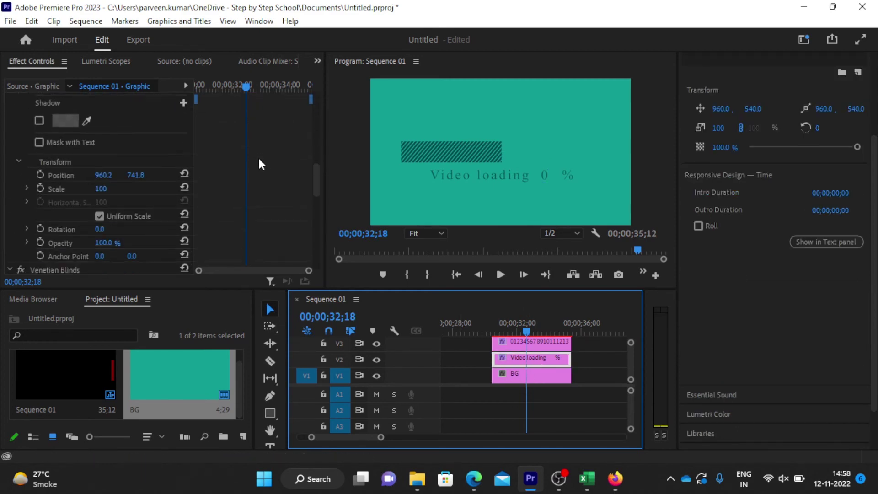
{"action": "scroll", "coordinate": [258, 157], "scroll_direction": "down", "scroll_amount": 3}
{"action": "scroll", "coordinate": [258, 157], "scroll_direction": "down", "scroll_amount": 3}
{"action": "scroll", "coordinate": [249, 137], "scroll_direction": "up", "scroll_amount": 2}
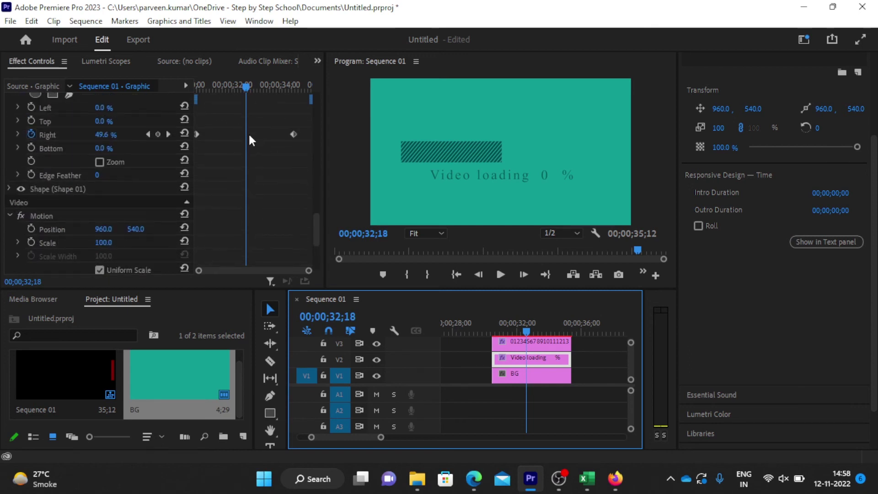
{"action": "scroll", "coordinate": [249, 137], "scroll_direction": "up", "scroll_amount": 2}
{"action": "left_click_drag", "start_coordinate": [245, 87], "coordinate": [193, 86]}
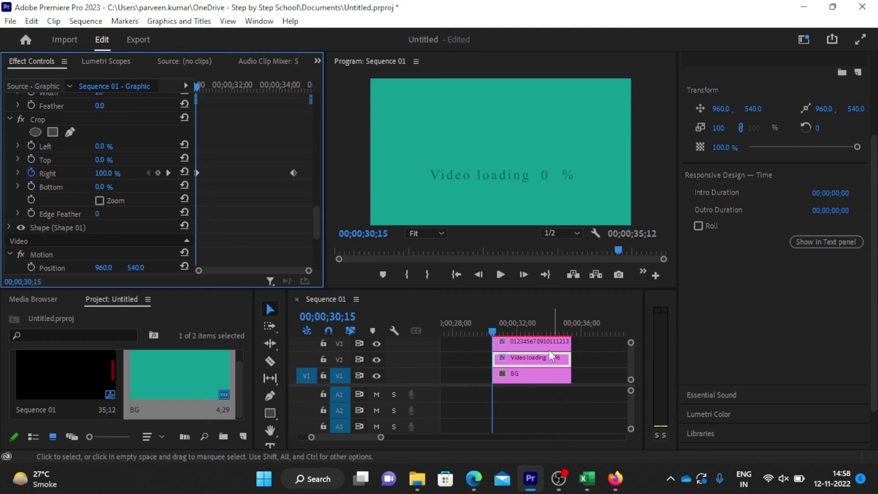
{"action": "left_click", "coordinate": [539, 339]}
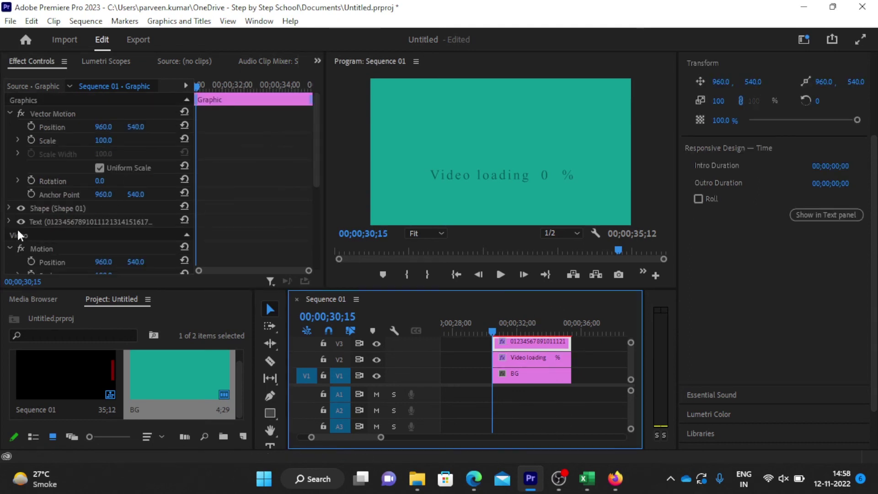
Add a Position keyframe at 1275.7, 743.7 on the digit column's Text layer at 00;00;30;15
{"action": "left_click", "coordinate": [9, 221]}
{"action": "scroll", "coordinate": [136, 232], "scroll_direction": "down", "scroll_amount": 2}
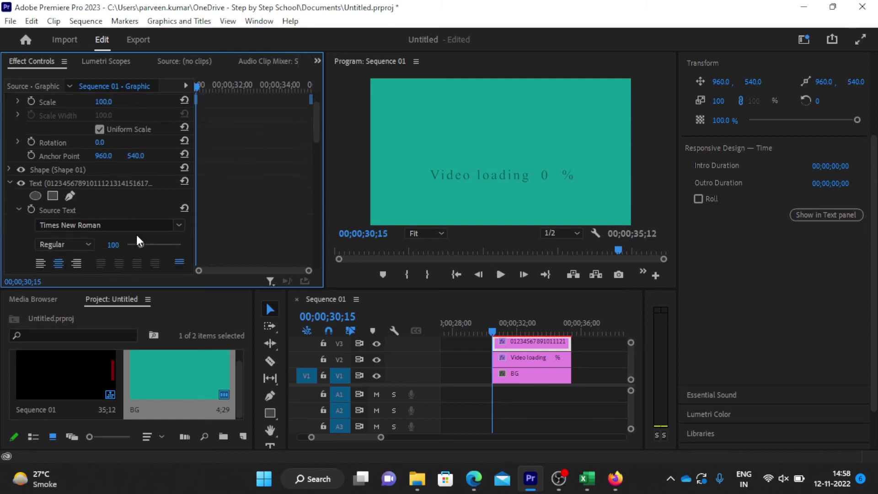
{"action": "scroll", "coordinate": [137, 237], "scroll_direction": "down", "scroll_amount": 2}
{"action": "scroll", "coordinate": [137, 237], "scroll_direction": "down", "scroll_amount": 1}
{"action": "scroll", "coordinate": [137, 237], "scroll_direction": "down", "scroll_amount": 2}
{"action": "scroll", "coordinate": [137, 236], "scroll_direction": "down", "scroll_amount": 3}
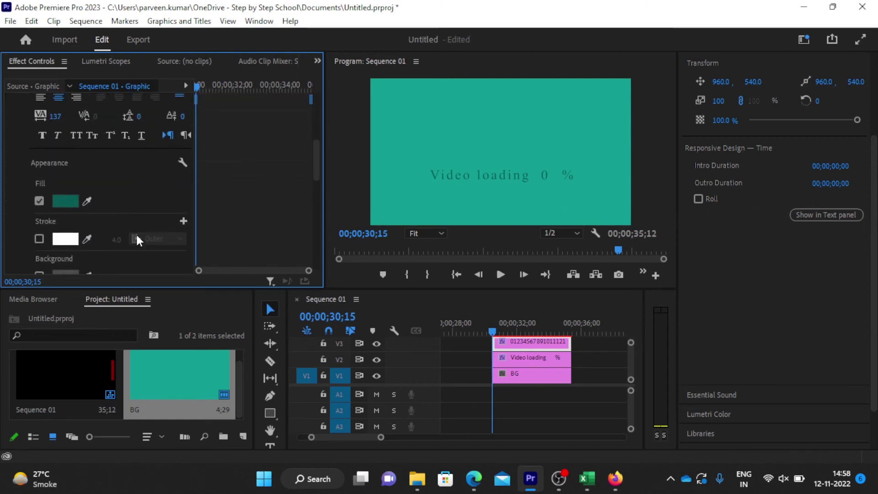
{"action": "scroll", "coordinate": [137, 240], "scroll_direction": "down", "scroll_amount": 4}
{"action": "scroll", "coordinate": [137, 240], "scroll_direction": "down", "scroll_amount": 3}
{"action": "scroll", "coordinate": [136, 241], "scroll_direction": "down", "scroll_amount": 1}
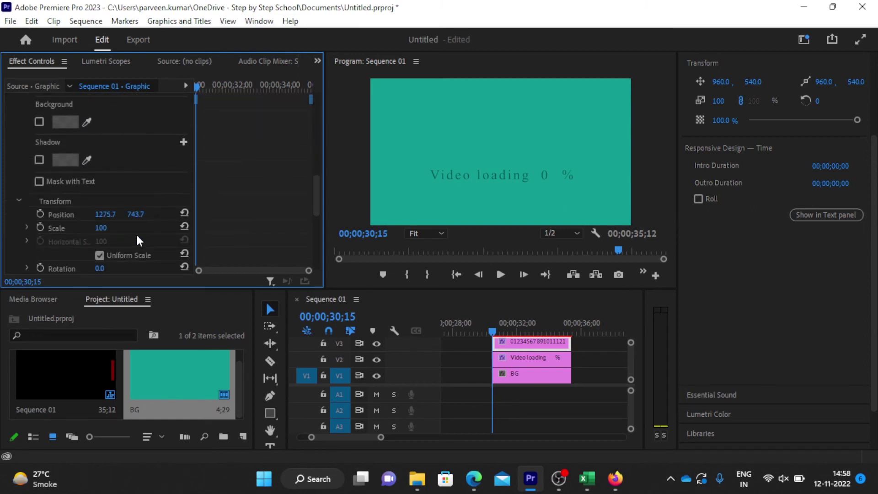
{"action": "left_click", "coordinate": [42, 212]}
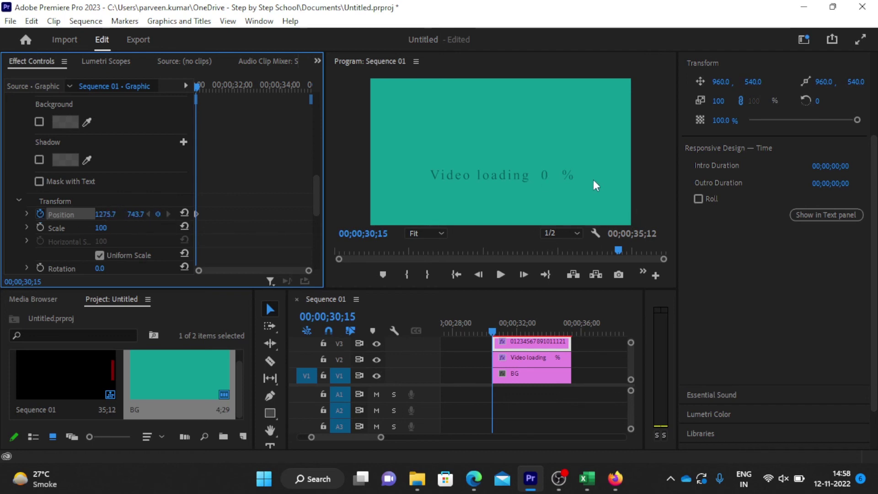
{"action": "left_click", "coordinate": [564, 365]}
Move the playhead to the last Crop keyframe at 00;00;34;19, where the bar is fully revealed
{"action": "scroll", "coordinate": [251, 183], "scroll_direction": "down", "scroll_amount": 5}
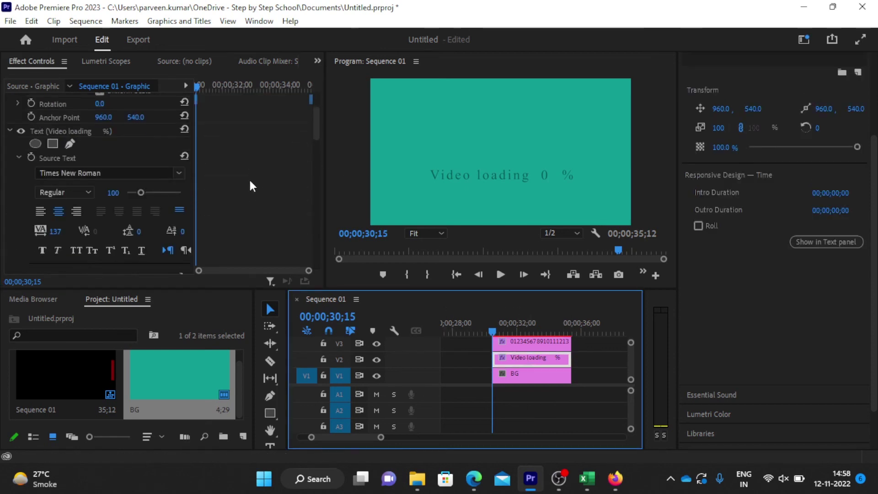
{"action": "scroll", "coordinate": [249, 179], "scroll_direction": "down", "scroll_amount": 5}
{"action": "scroll", "coordinate": [249, 179], "scroll_direction": "down", "scroll_amount": 5}
{"action": "scroll", "coordinate": [249, 179], "scroll_direction": "down", "scroll_amount": 3}
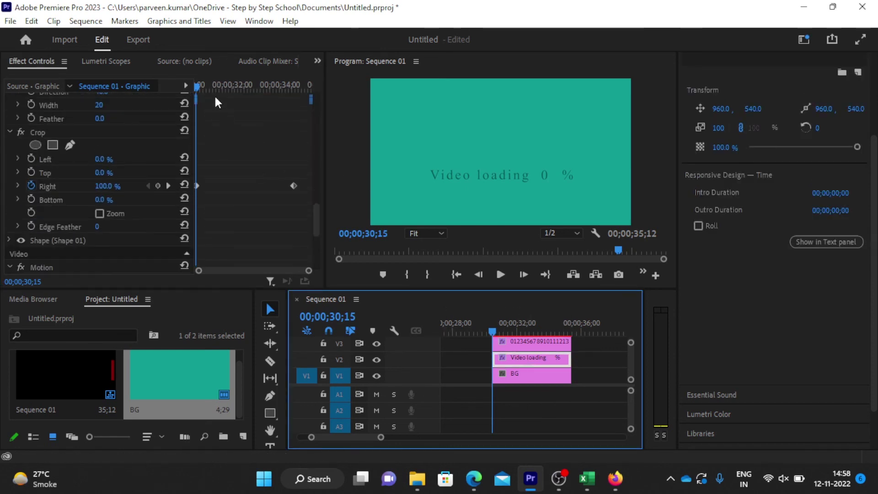
{"action": "left_click_drag", "start_coordinate": [200, 88], "coordinate": [297, 105]}
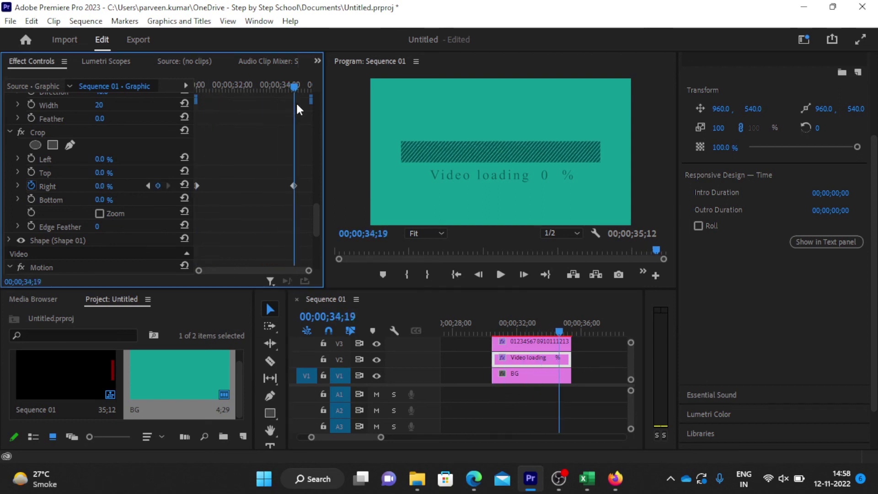
{"action": "left_click", "coordinate": [552, 342]}
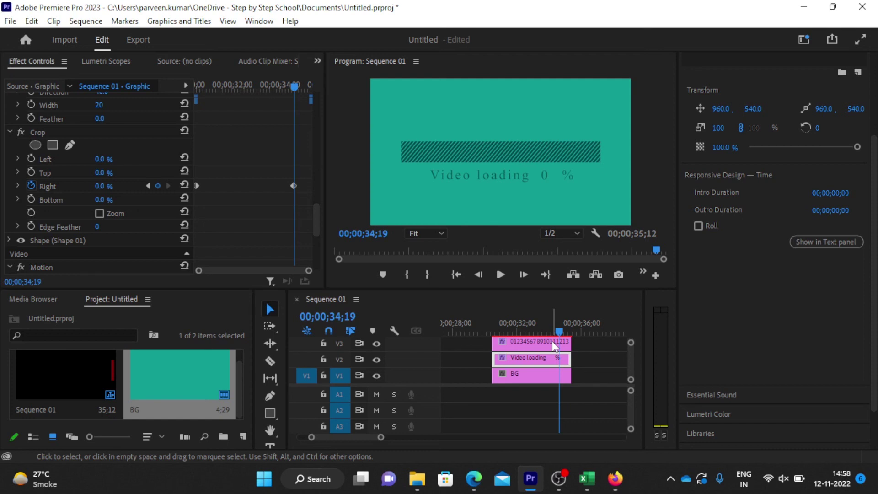
Select the V3 digit clip and bring its Text layer's Transform Position into view
{"action": "left_click", "coordinate": [553, 341]}
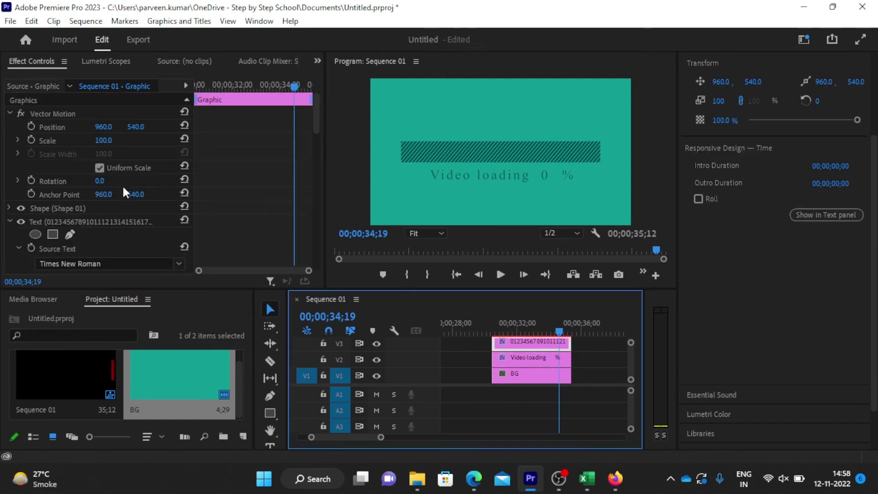
{"action": "scroll", "coordinate": [122, 187], "scroll_direction": "down", "scroll_amount": 3}
{"action": "scroll", "coordinate": [122, 187], "scroll_direction": "down", "scroll_amount": 3}
{"action": "scroll", "coordinate": [122, 189], "scroll_direction": "down", "scroll_amount": 3}
{"action": "scroll", "coordinate": [123, 189], "scroll_direction": "down", "scroll_amount": 3}
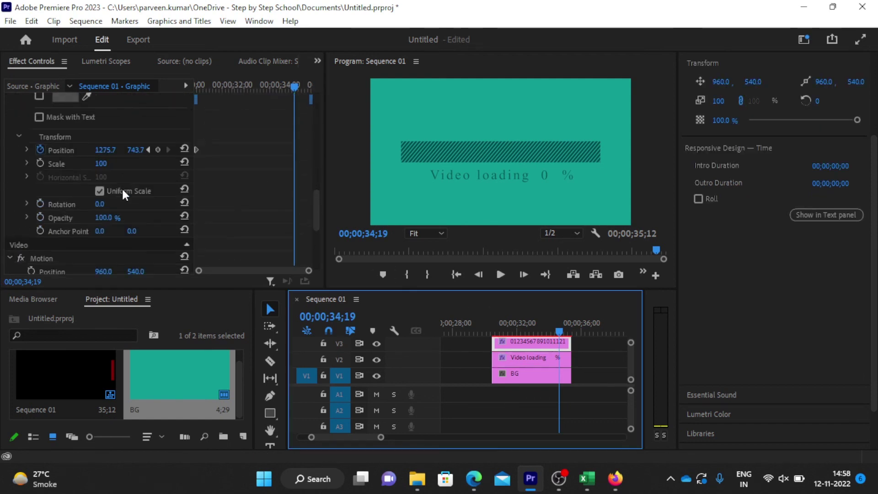
{"action": "scroll", "coordinate": [121, 188], "scroll_direction": "down", "scroll_amount": 2}
{"action": "scroll", "coordinate": [137, 201], "scroll_direction": "down", "scroll_amount": 2}
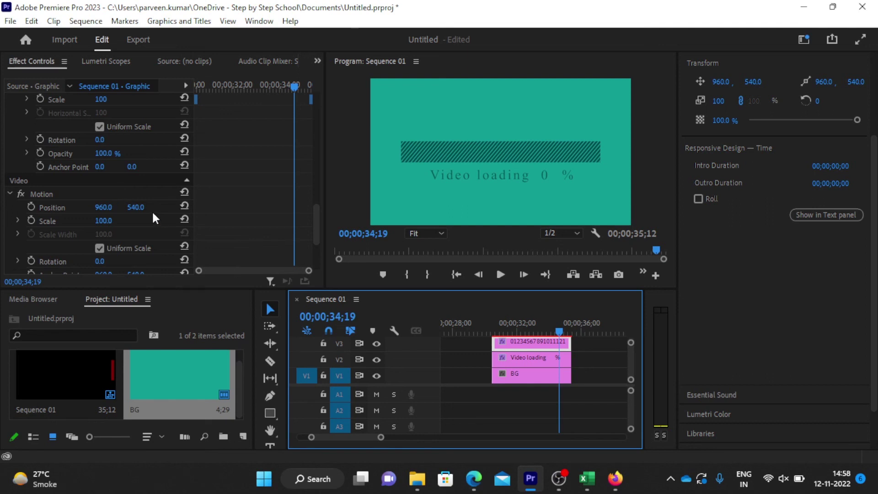
{"action": "scroll", "coordinate": [153, 218], "scroll_direction": "down", "scroll_amount": 5}
{"action": "scroll", "coordinate": [153, 218], "scroll_direction": "down", "scroll_amount": 1}
{"action": "scroll", "coordinate": [153, 219], "scroll_direction": "up", "scroll_amount": 3}
{"action": "scroll", "coordinate": [153, 215], "scroll_direction": "up", "scroll_amount": 3}
{"action": "scroll", "coordinate": [153, 216], "scroll_direction": "up", "scroll_amount": 3}
{"action": "scroll", "coordinate": [152, 215], "scroll_direction": "up", "scroll_amount": 2}
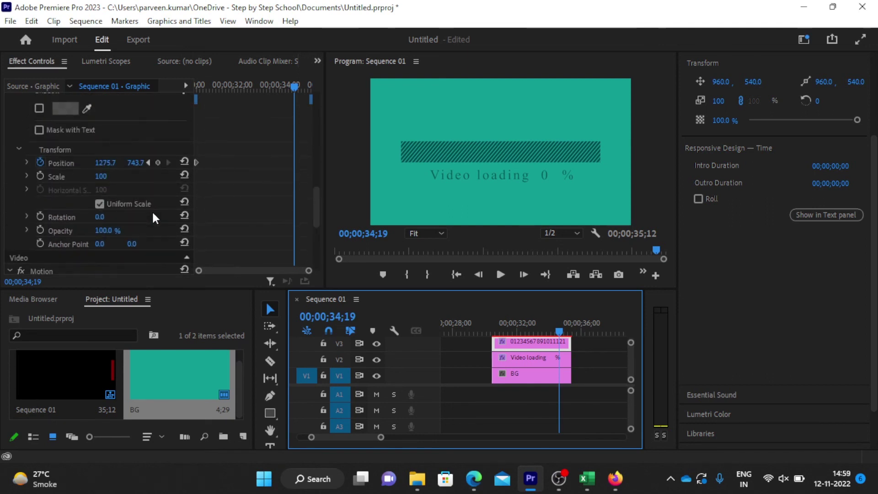
{"action": "left_click", "coordinate": [137, 165]}
Scrub the digit column's Position Y upward (about -11380) so 100 sits in the mask, keyframing it
{"action": "mouse_move", "coordinate": [135, 163]}
{"action": "left_mouse_down"}
{"action": "mouse_move", "coordinate": [105, 163]}
{"action": "mouse_move", "coordinate": [148, 163]}
{"action": "left_mouse_up"}
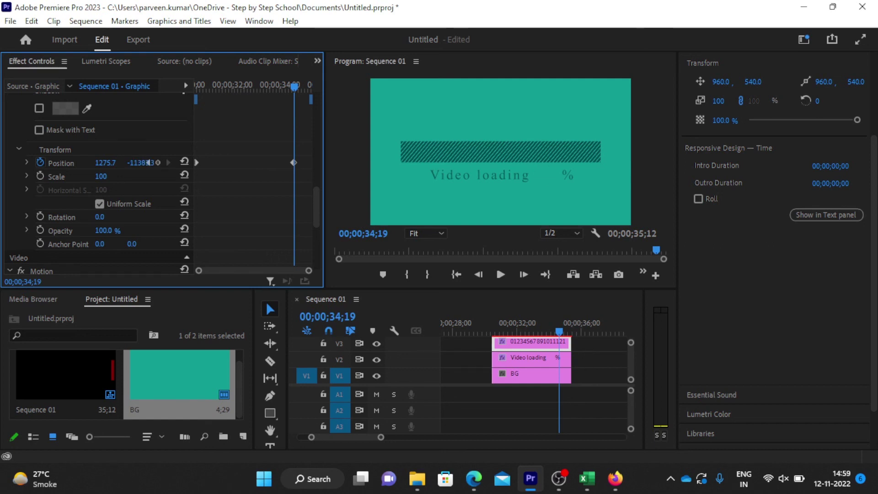
{"action": "left_click_drag", "start_coordinate": [147, 162], "coordinate": [147, 162]}
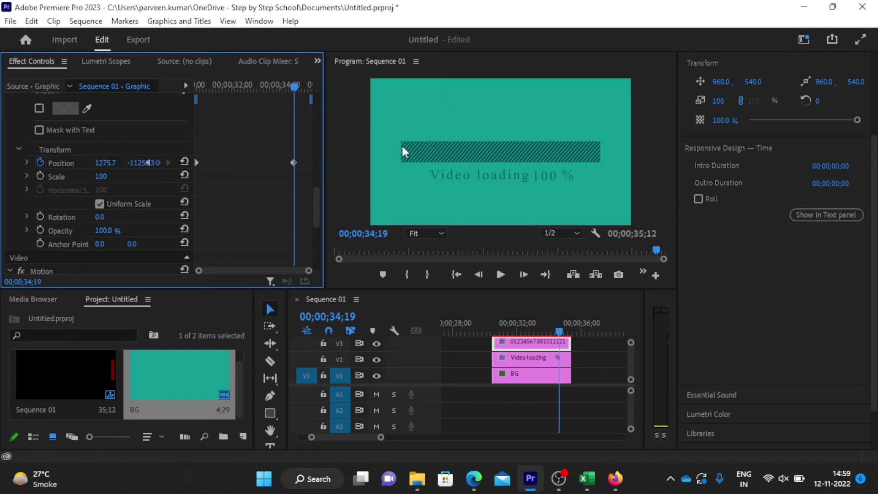
Play the animation twice from its start to check the hatched bar grows with the percentage counter
{"action": "left_click", "coordinate": [494, 321]}
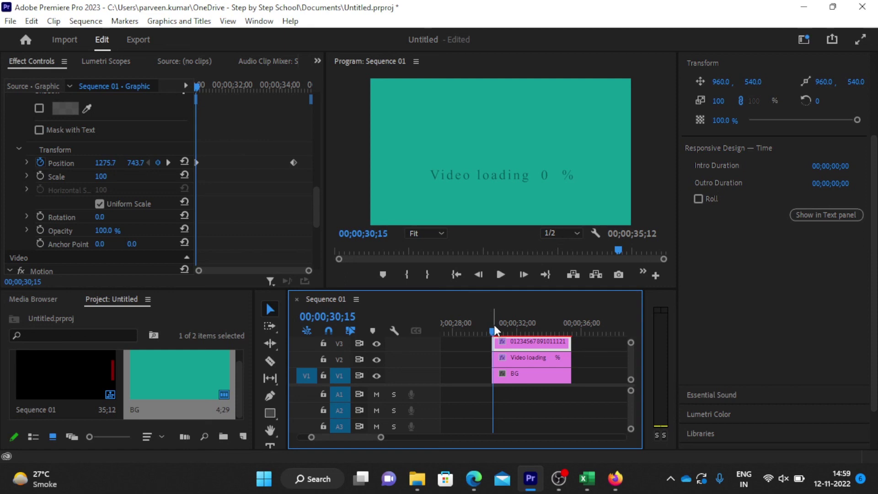
{"action": "key", "text": "space"}
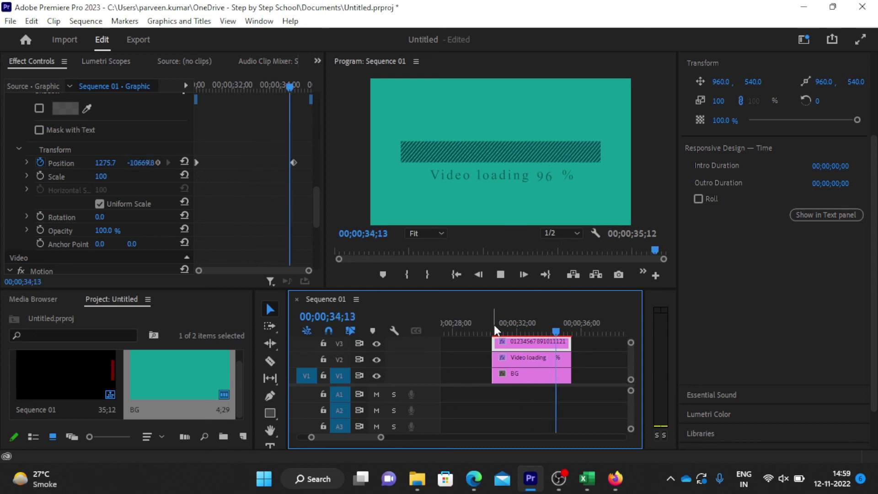
{"action": "key", "text": "space"}
{"action": "left_click", "coordinate": [486, 322]}
{"action": "key", "text": "space"}
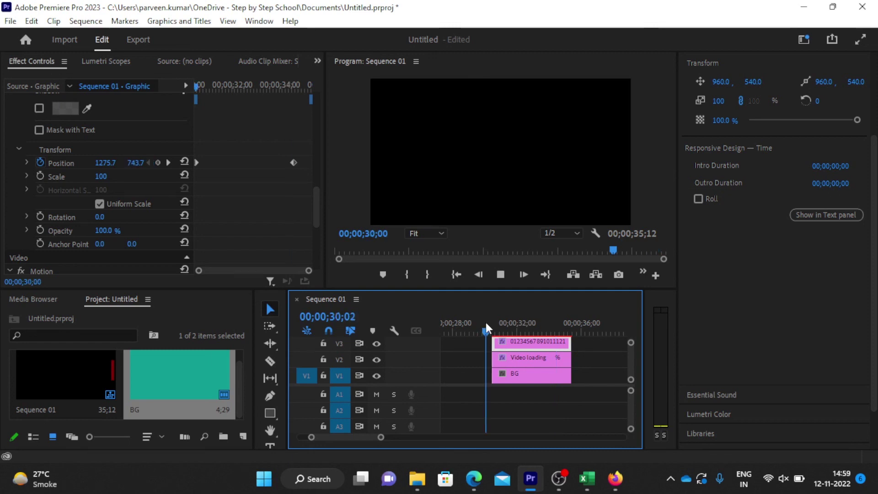